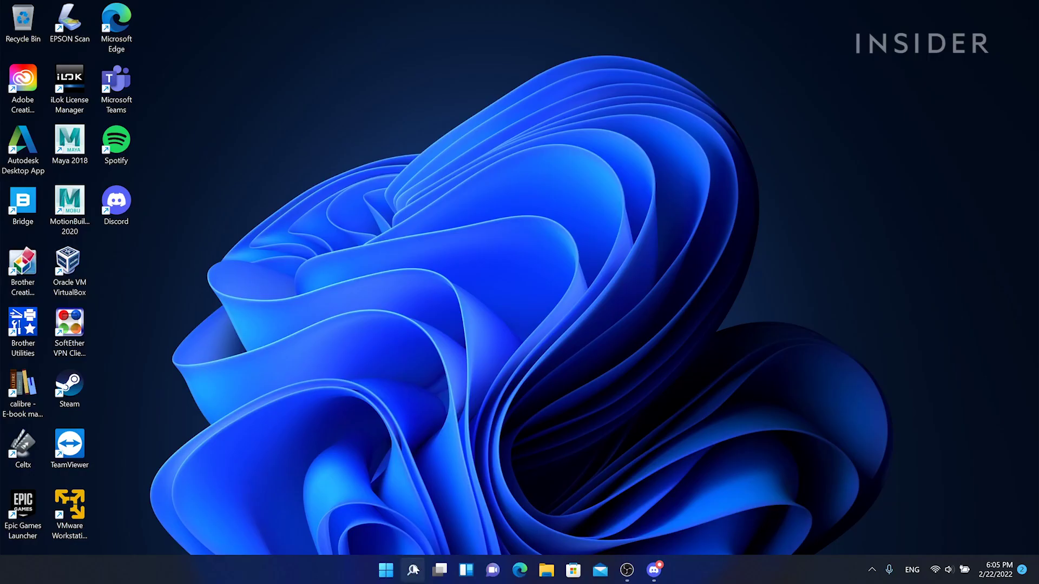
Pin Steam to the taskbar from a 'stream' search, then bring up Discord's taskbar menu
{"action": "left_click", "coordinate": [413, 570]}
{"action": "type", "text": "stream"}
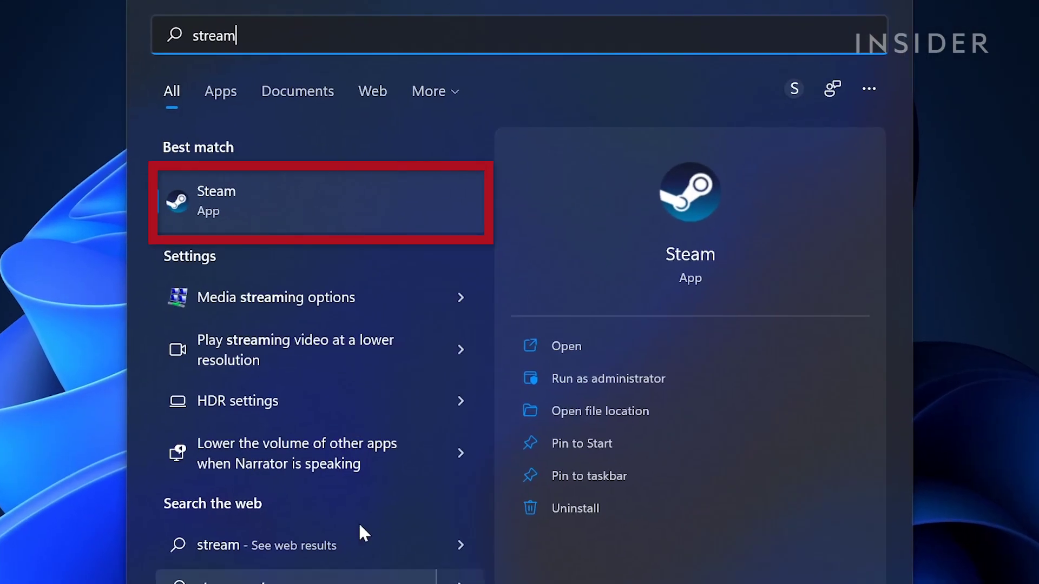
{"action": "right_click", "coordinate": [413, 231]}
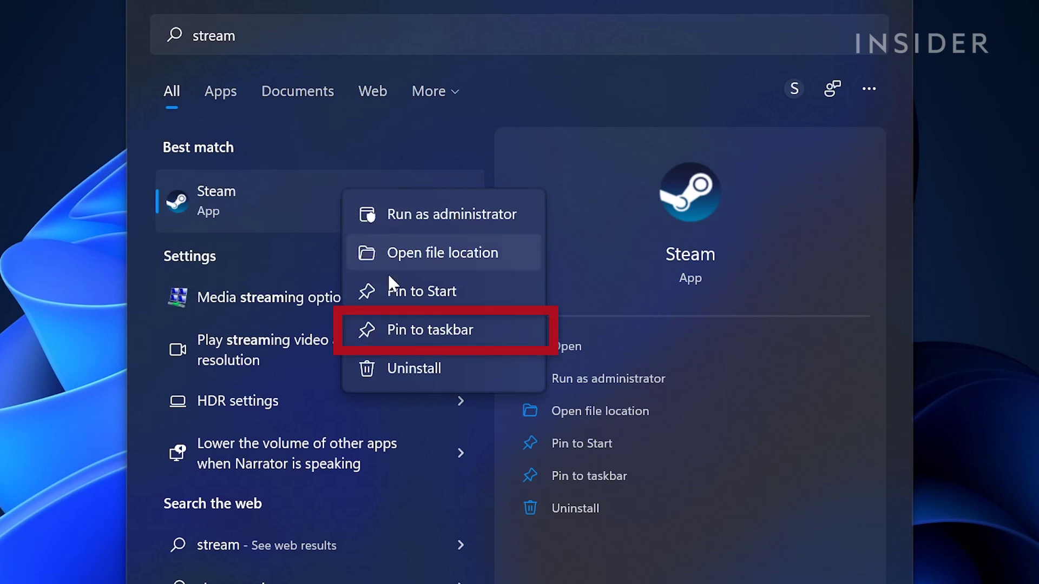
{"action": "left_click", "coordinate": [408, 330]}
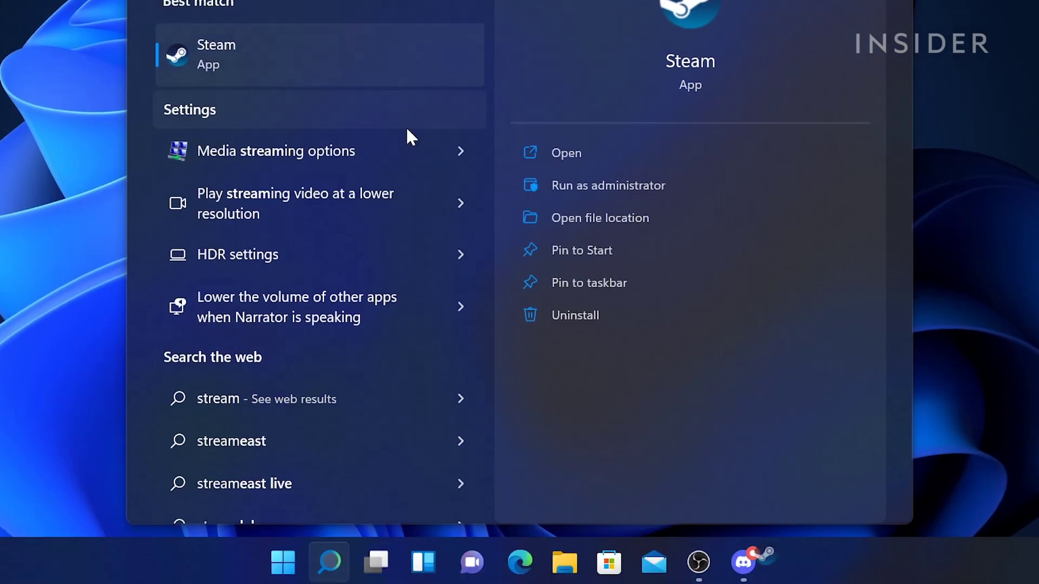
{"action": "left_click", "coordinate": [987, 225]}
{"action": "right_click", "coordinate": [724, 567]}
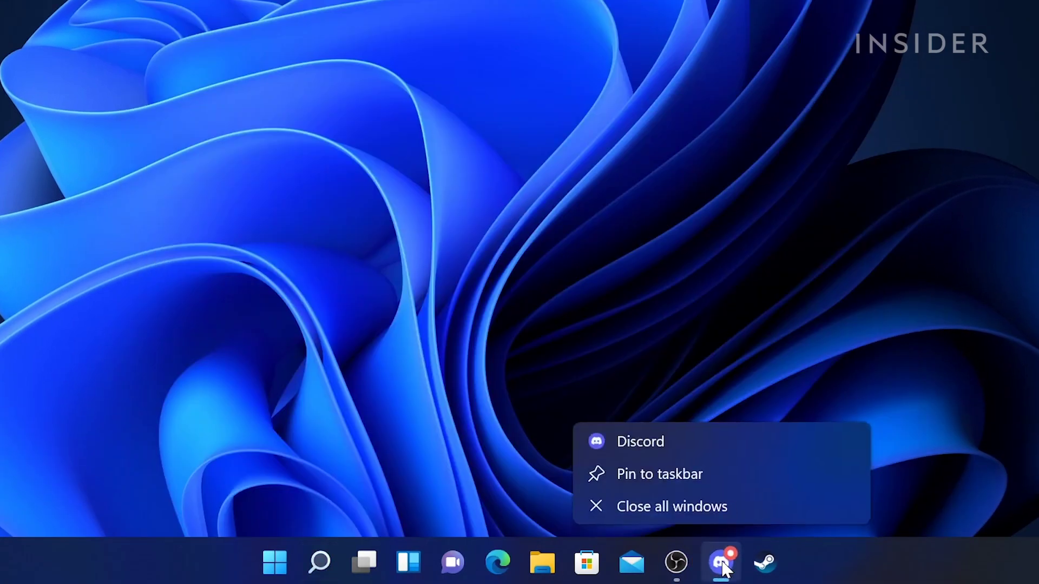
Pin Discord to the taskbar and unpin Steam from it
{"action": "left_click", "coordinate": [721, 479]}
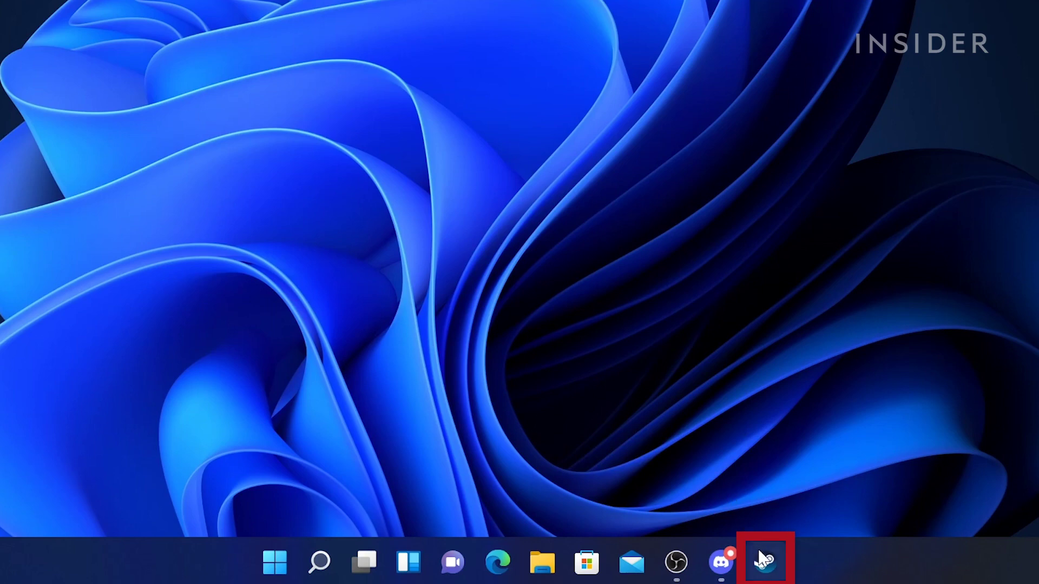
{"action": "right_click", "coordinate": [764, 563]}
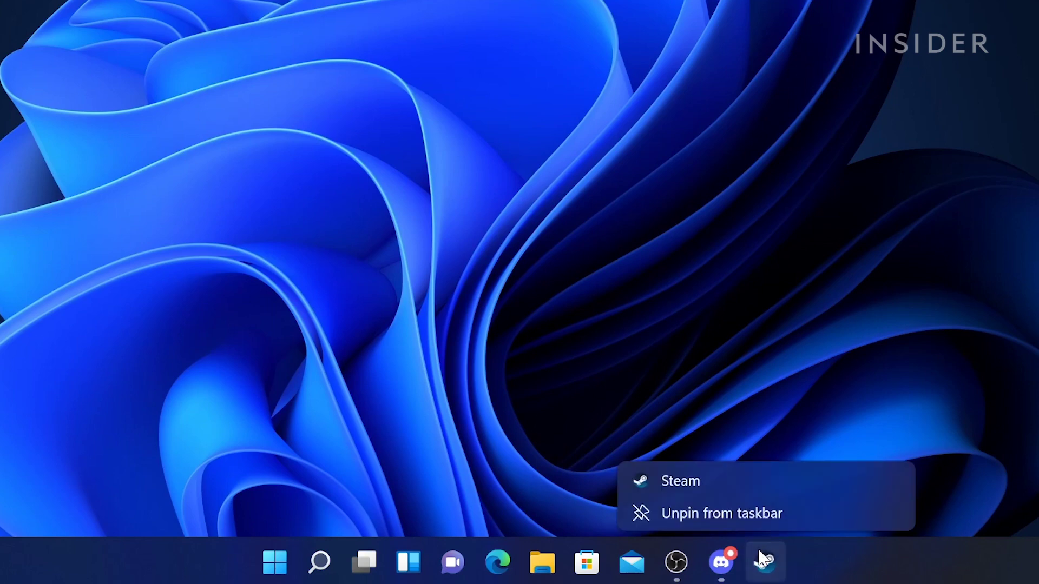
{"action": "left_click", "coordinate": [762, 511]}
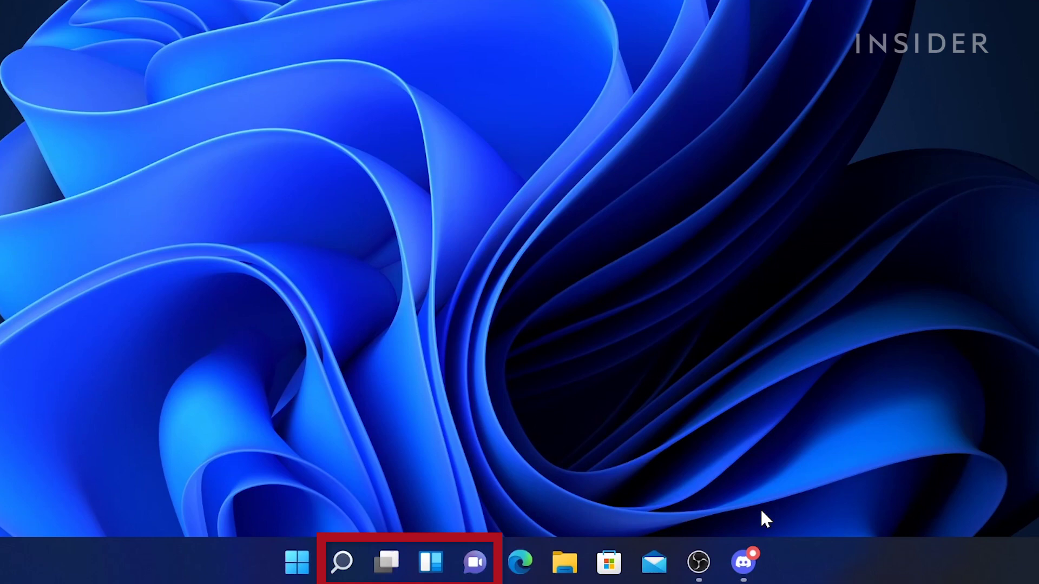
In Taskbar settings, switch off the Search, Task view, Widgets and Chat toggles
{"action": "right_click", "coordinate": [804, 562]}
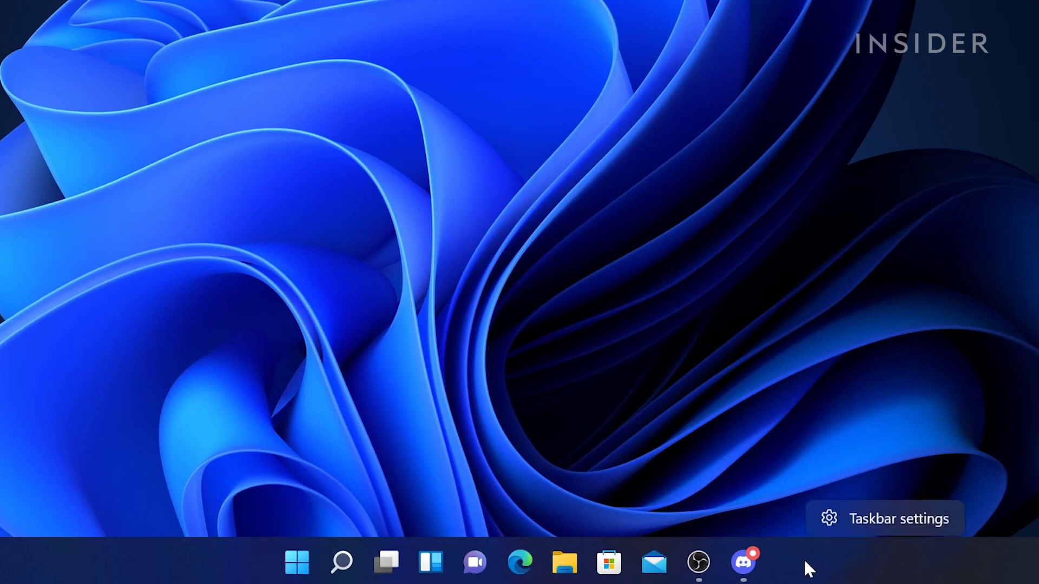
{"action": "left_click", "coordinate": [843, 522]}
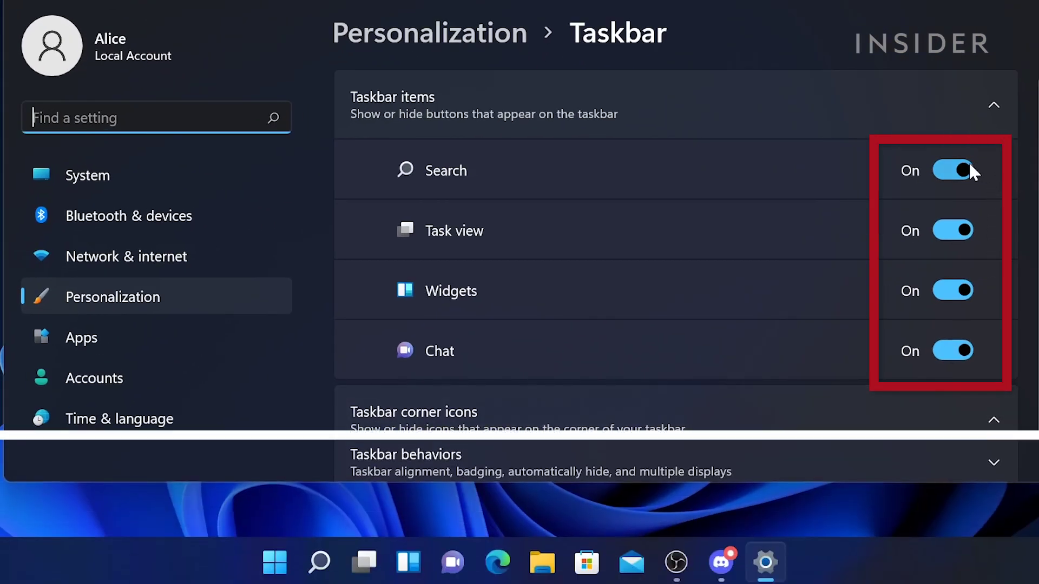
{"action": "left_click", "coordinate": [788, 164]}
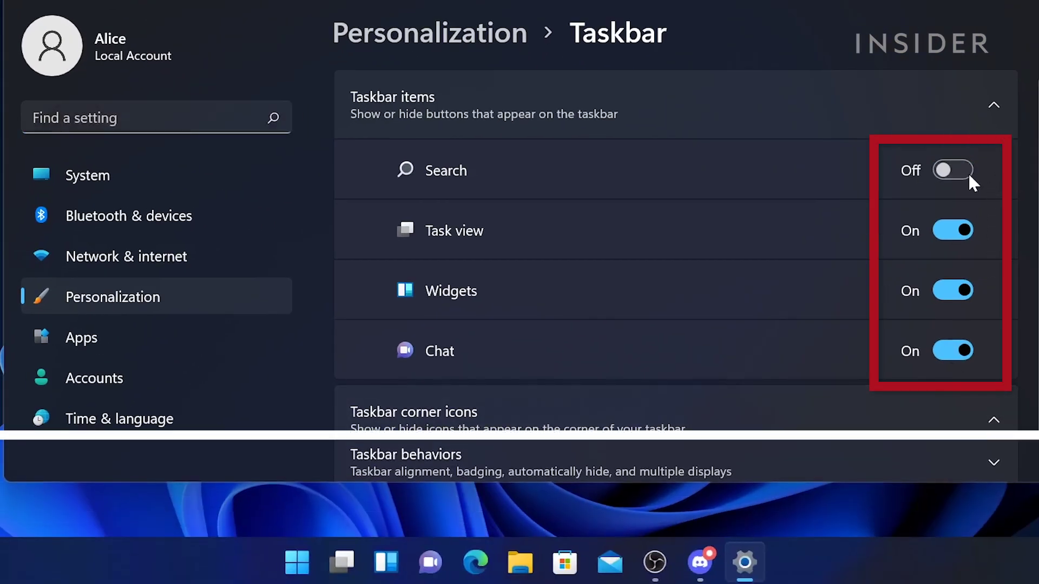
{"action": "left_click", "coordinate": [966, 227]}
{"action": "left_click", "coordinate": [964, 290]}
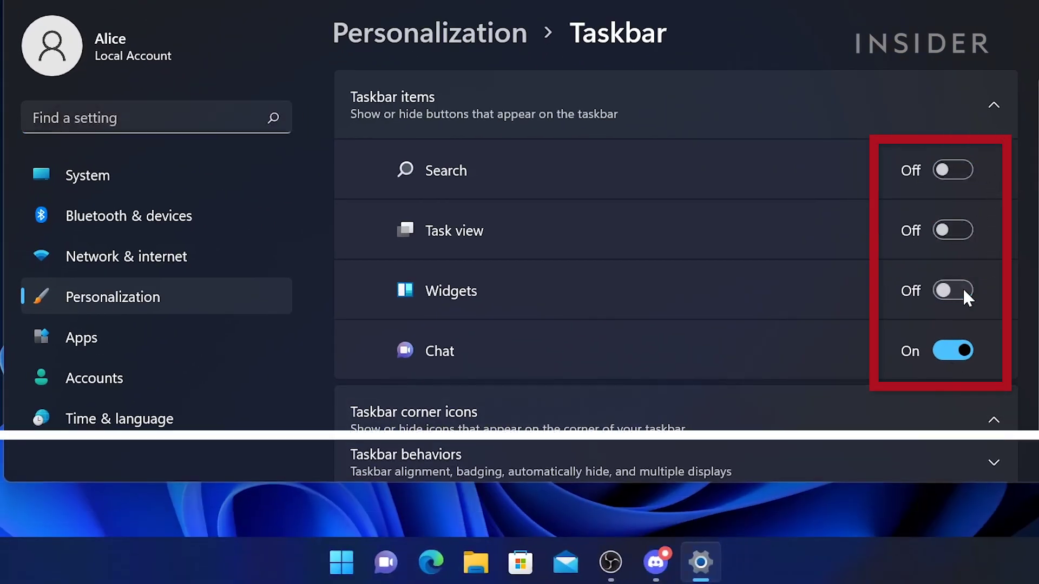
{"action": "left_click", "coordinate": [964, 349]}
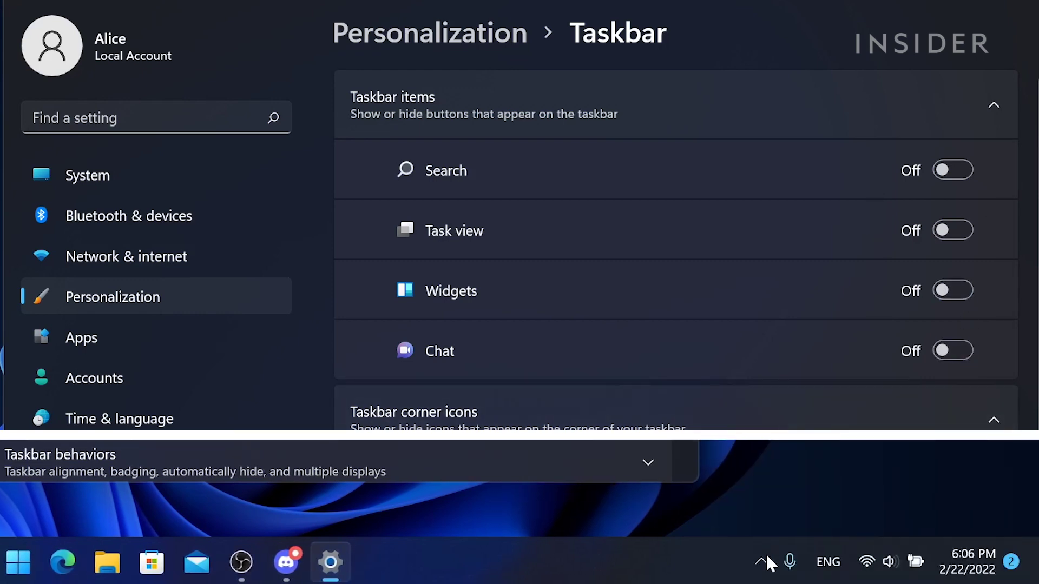
{"action": "left_click", "coordinate": [766, 557]}
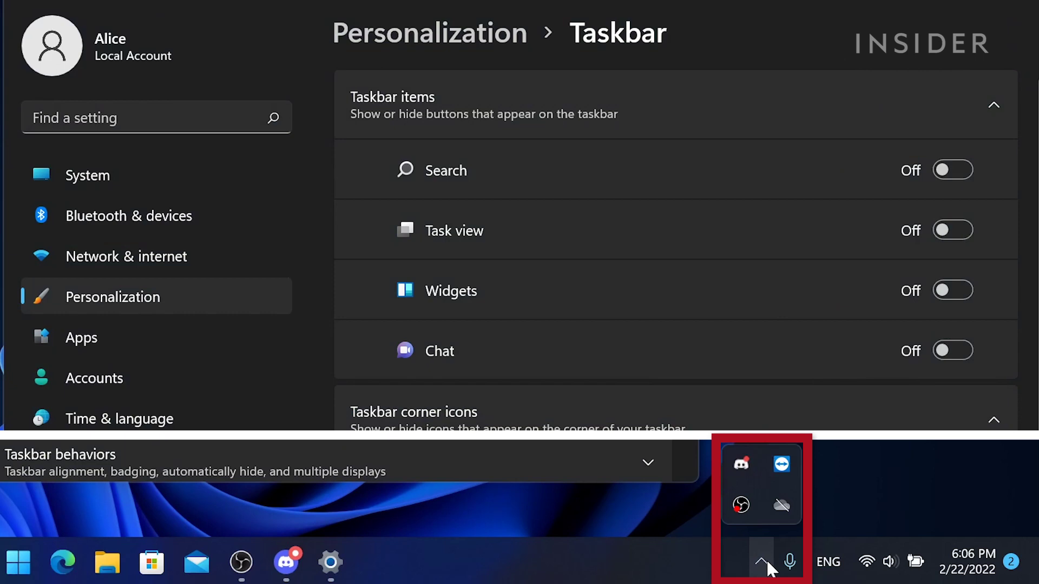
Switch on Discord, TeamViewer, OBS Studio and Microsoft OneDrive under Taskbar corner overflow
{"action": "left_click", "coordinate": [767, 560]}
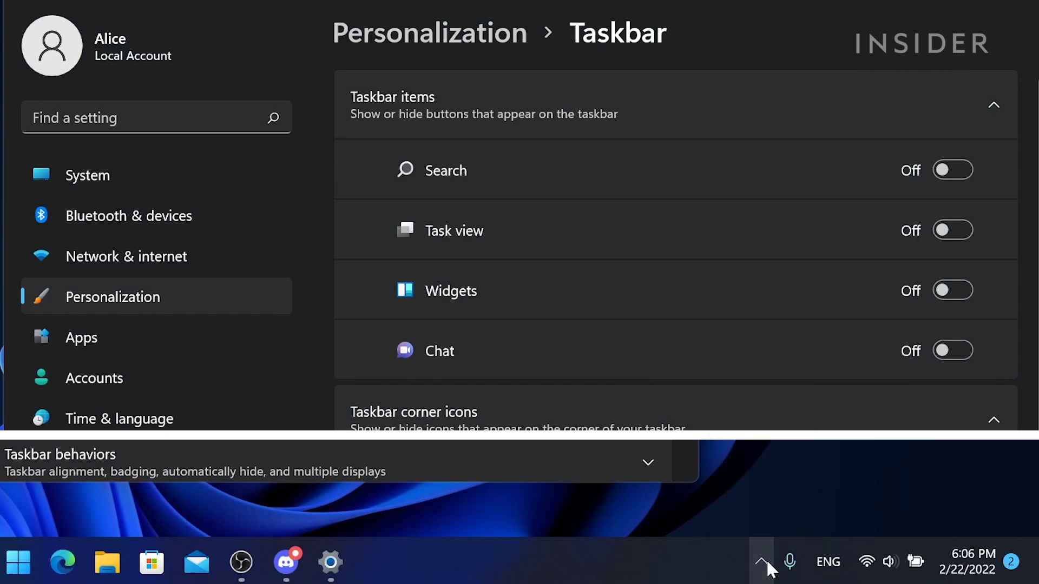
{"action": "scroll", "coordinate": [945, 247], "scroll_direction": "down", "scroll_amount": 5}
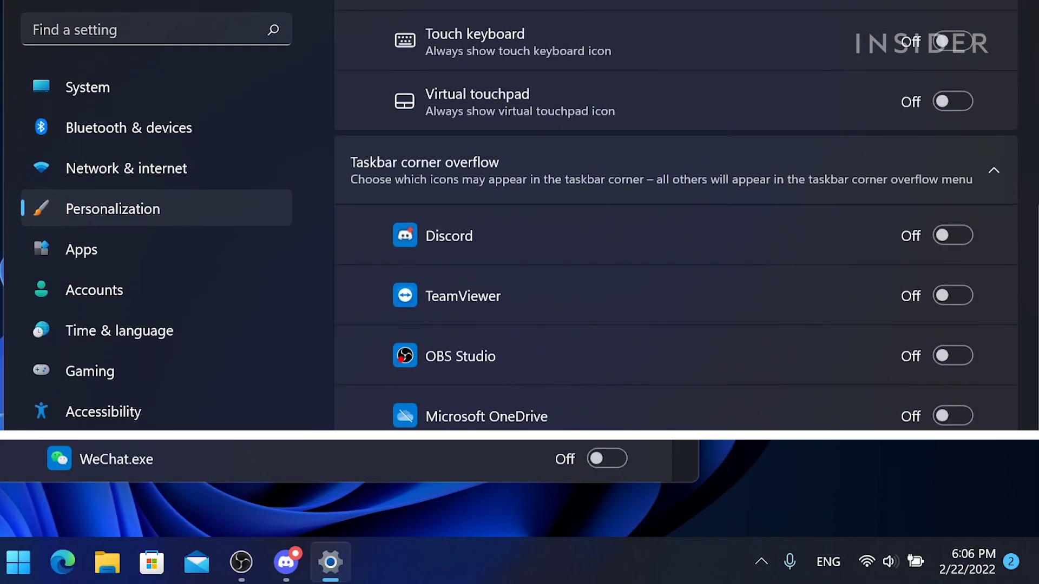
{"action": "left_click", "coordinate": [945, 228]}
{"action": "left_click", "coordinate": [953, 287]}
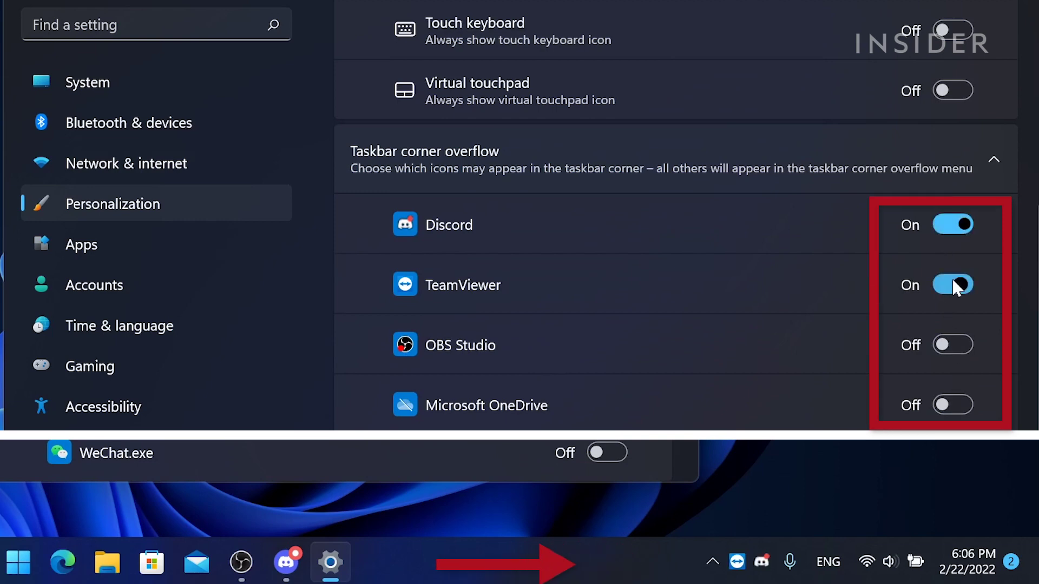
{"action": "left_click", "coordinate": [959, 340]}
{"action": "left_click", "coordinate": [972, 396]}
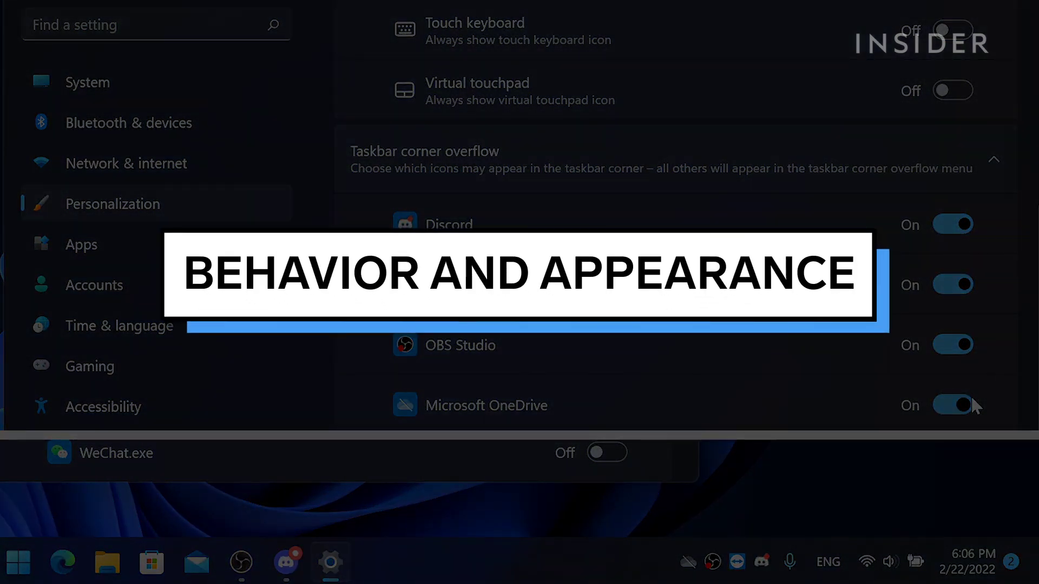
Expand Taskbar behaviors and set Taskbar alignment to Left
{"action": "scroll", "coordinate": [971, 384], "scroll_direction": "down", "scroll_amount": 2}
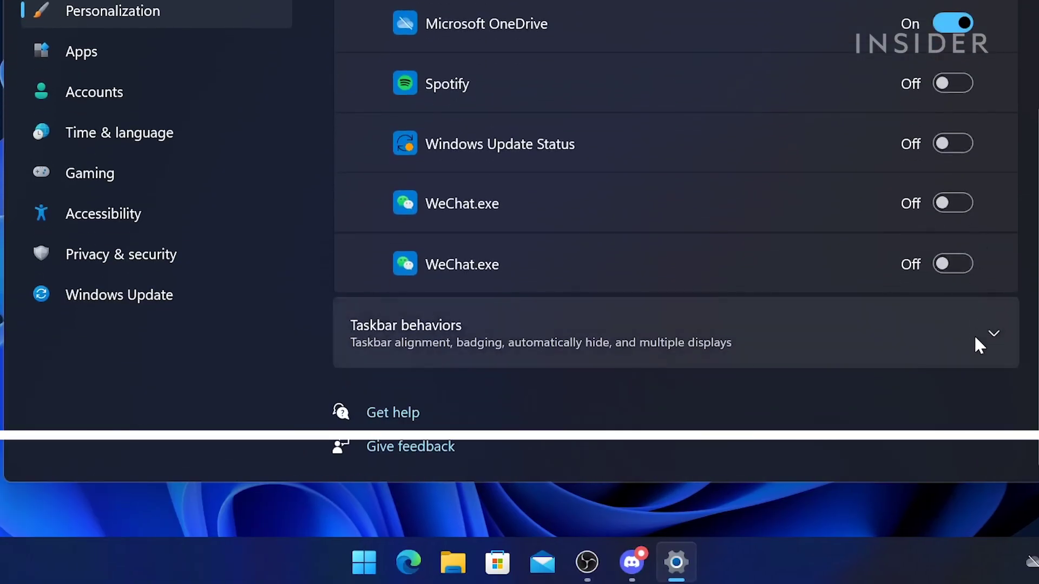
{"action": "left_click", "coordinate": [976, 338]}
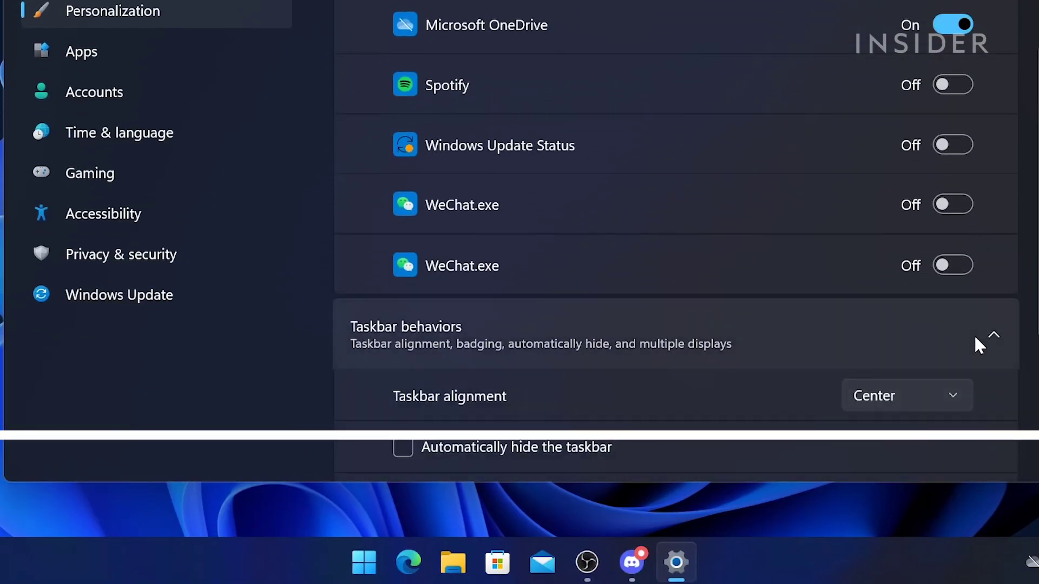
{"action": "scroll", "coordinate": [976, 338], "scroll_direction": "down", "scroll_amount": 1}
{"action": "scroll", "coordinate": [978, 346], "scroll_direction": "down", "scroll_amount": 4}
{"action": "left_click", "coordinate": [926, 115]}
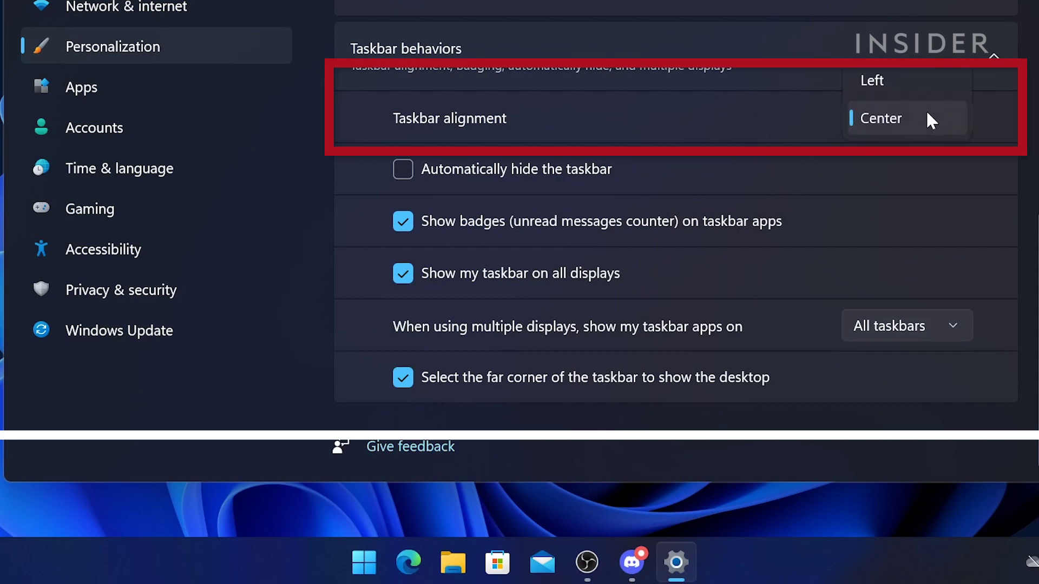
{"action": "left_click", "coordinate": [924, 91]}
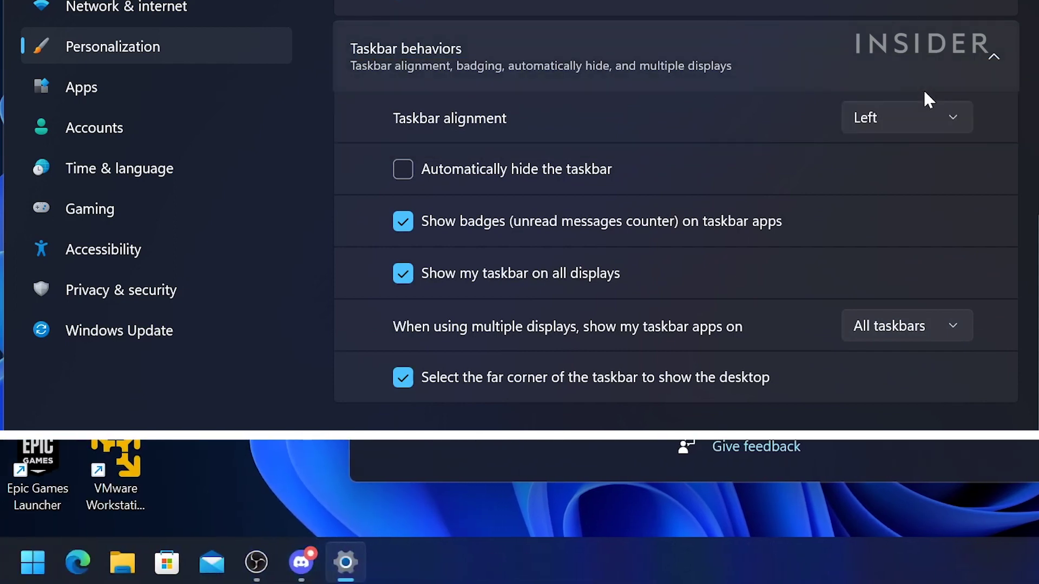
Try the auto-hide, all-displays and far-corner checkboxes, restoring each to its original state
{"action": "left_click", "coordinate": [401, 169]}
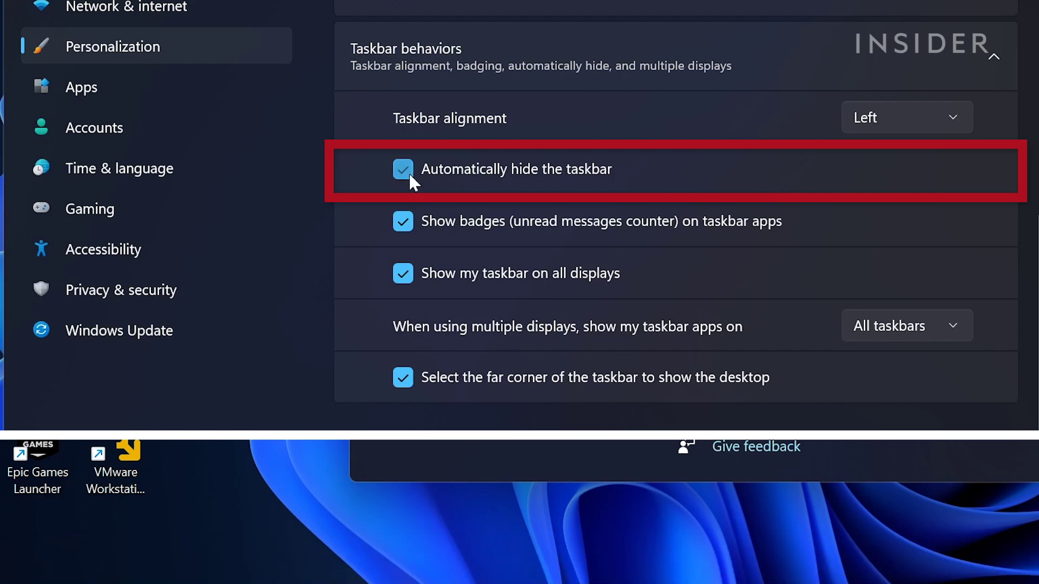
{"action": "left_click", "coordinate": [406, 171]}
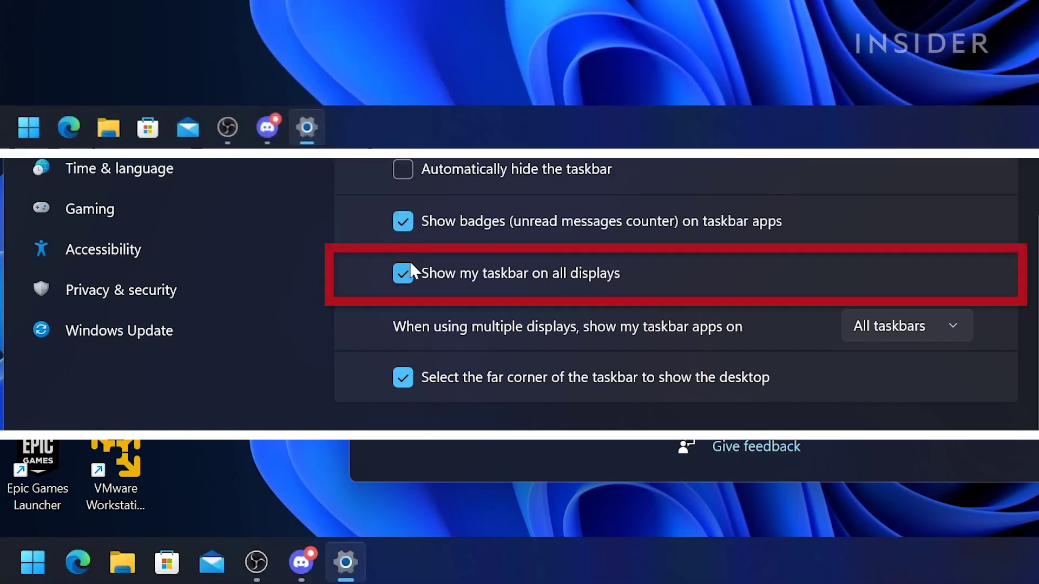
{"action": "left_click", "coordinate": [403, 273]}
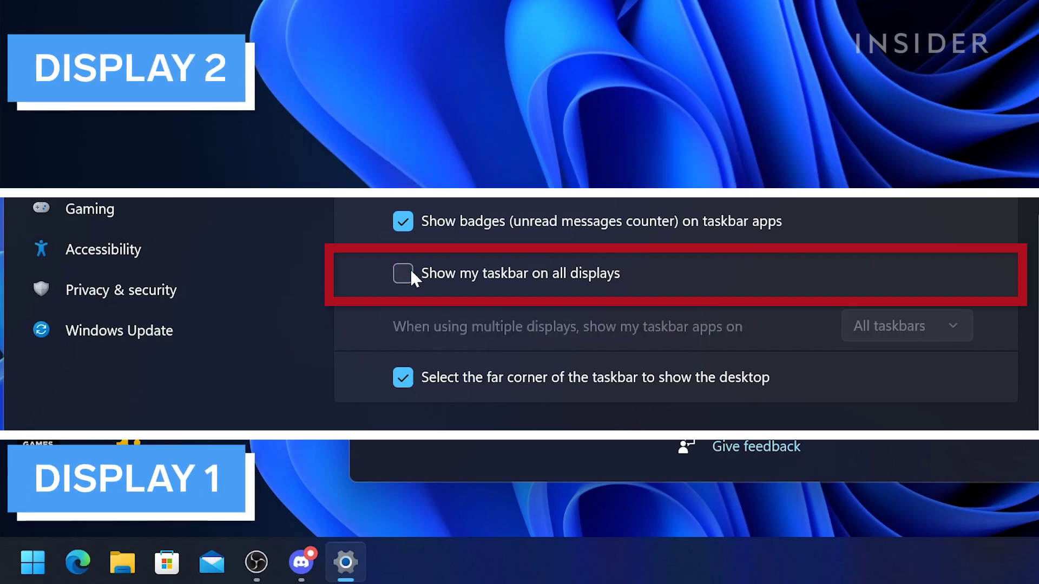
{"action": "left_click", "coordinate": [403, 274]}
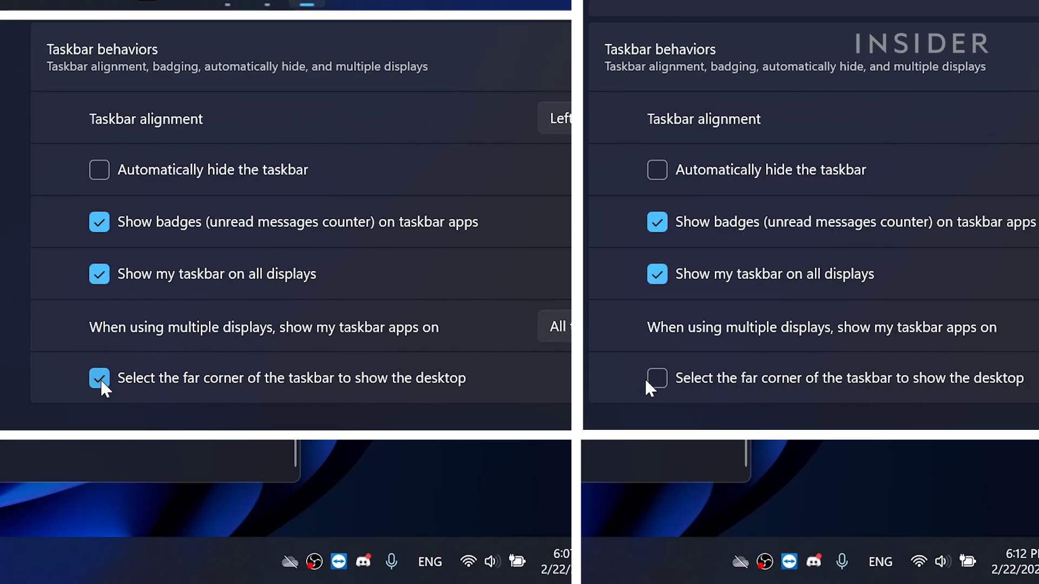
{"action": "left_click", "coordinate": [79, 378]}
{"action": "left_click", "coordinate": [601, 378]}
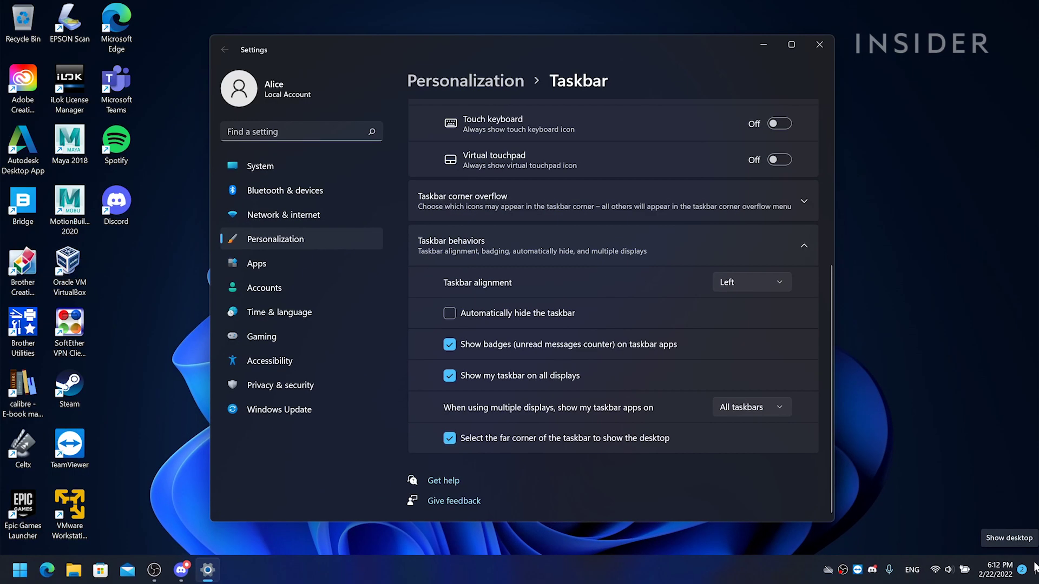
{"action": "left_click", "coordinate": [1035, 568]}
{"action": "left_click", "coordinate": [205, 570]}
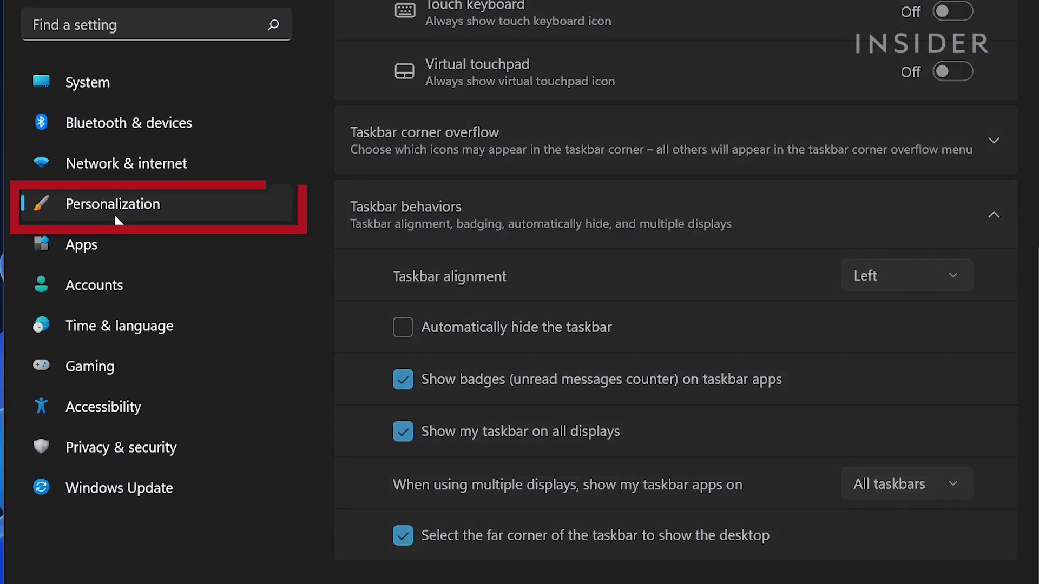
Pick Yellow gold as the accent colour in Personalization > Colors
{"action": "left_click", "coordinate": [277, 245]}
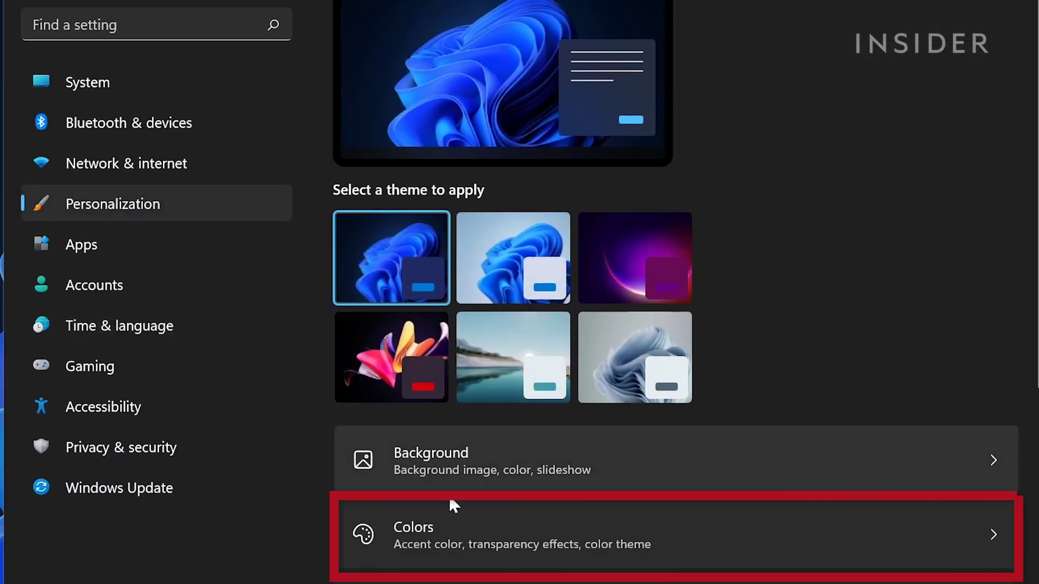
{"action": "left_click", "coordinate": [476, 524]}
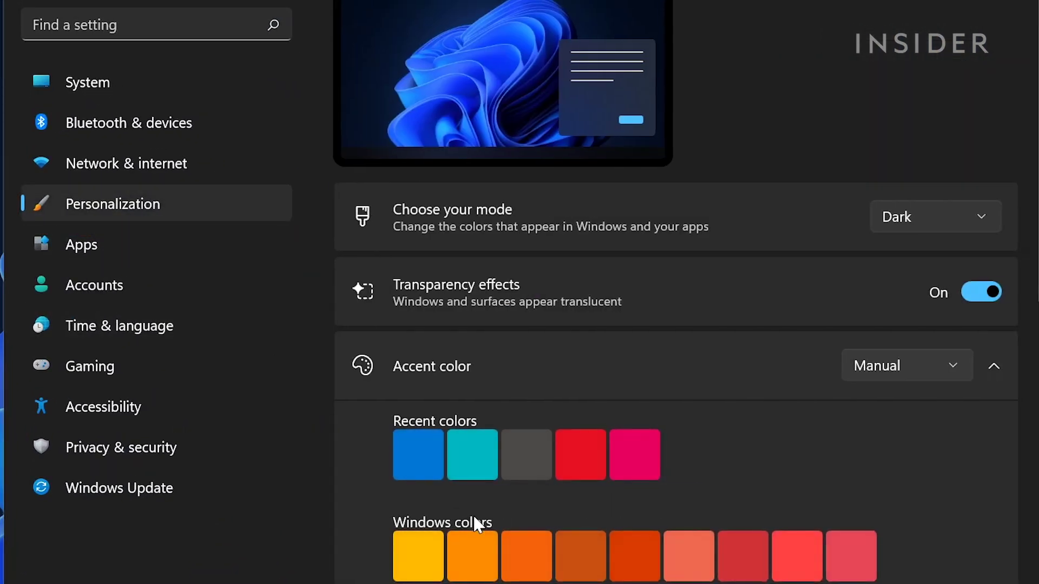
{"action": "left_click", "coordinate": [414, 549]}
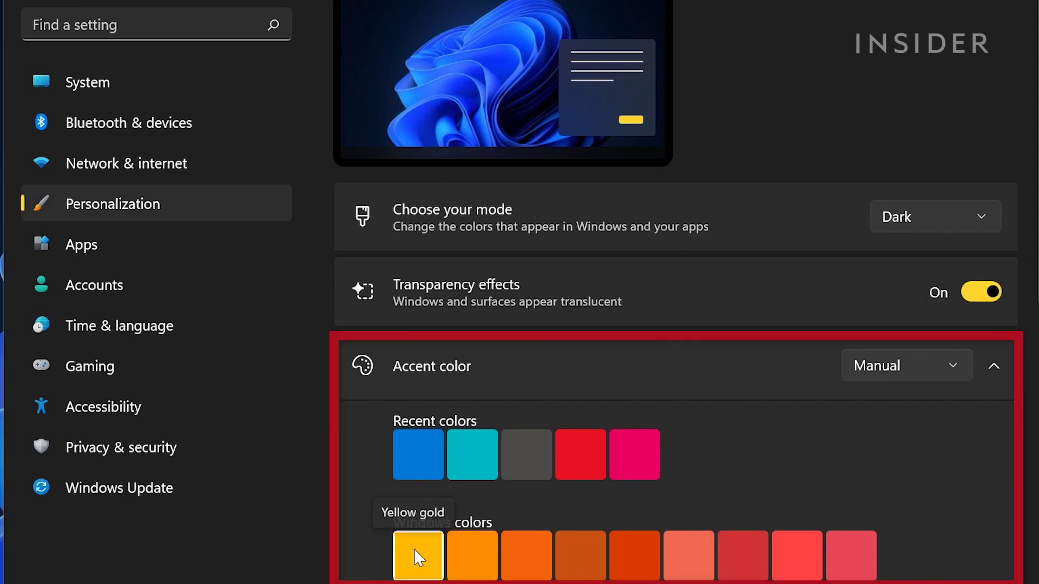
{"action": "scroll", "coordinate": [361, 543], "scroll_direction": "down", "scroll_amount": 2}
{"action": "scroll", "coordinate": [361, 546], "scroll_direction": "down", "scroll_amount": 6}
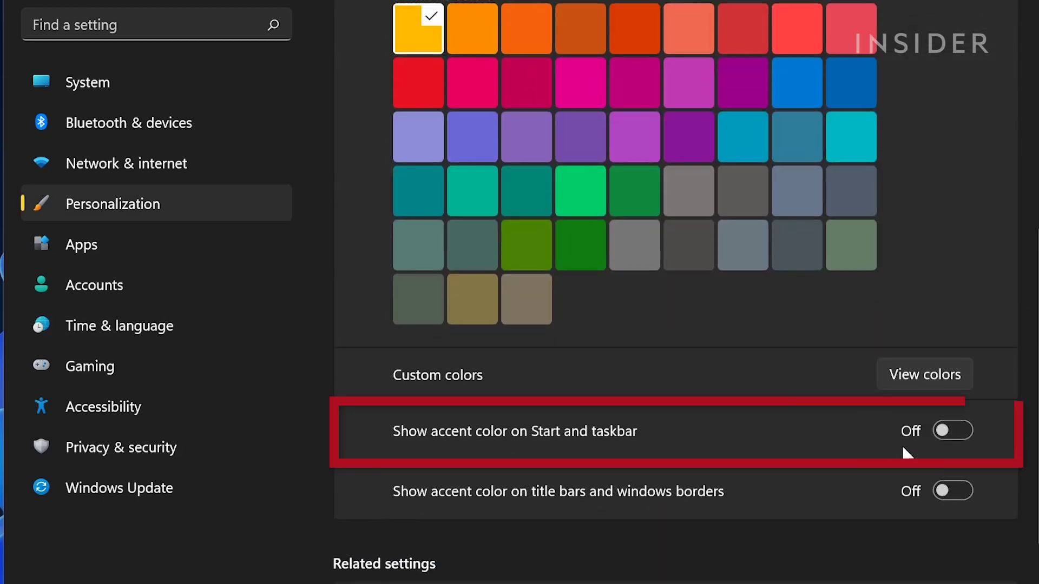
{"action": "left_click", "coordinate": [936, 444]}
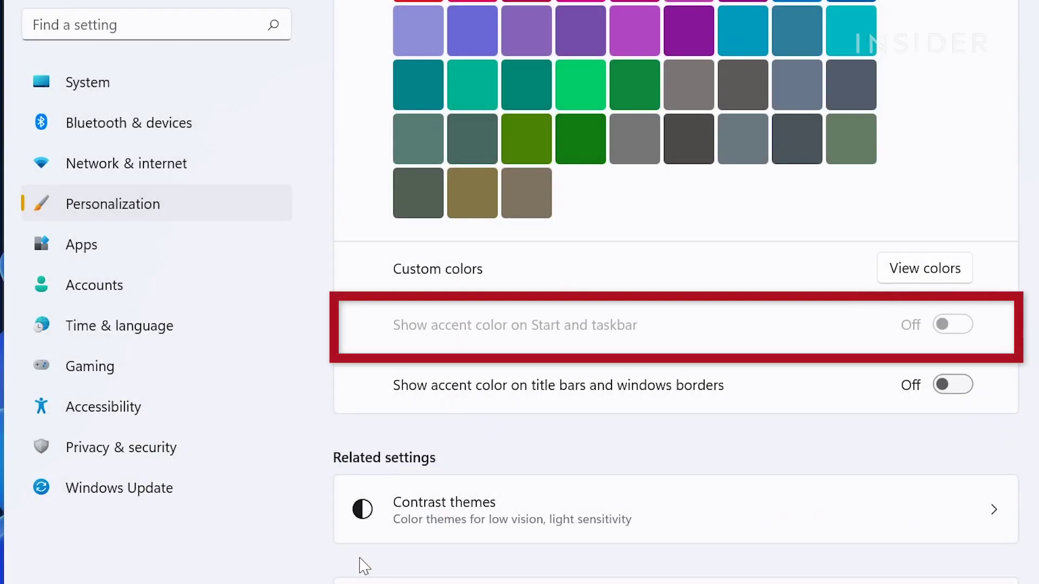
Set the colour mode to Custom with Dark Windows mode and show accent colour on Start and taskbar
{"action": "scroll", "coordinate": [363, 565], "scroll_direction": "up", "scroll_amount": 10}
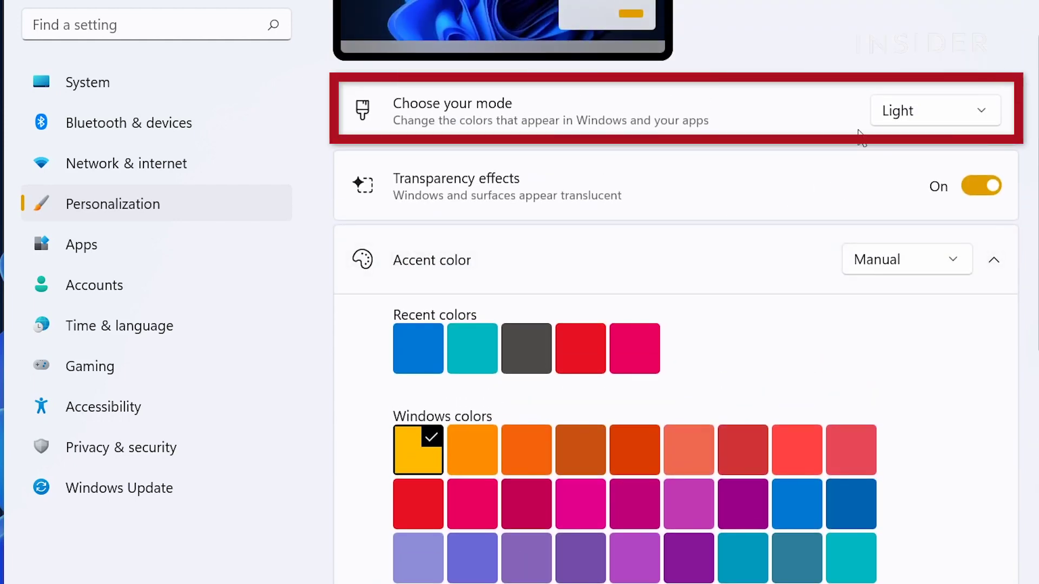
{"action": "left_click", "coordinate": [896, 111]}
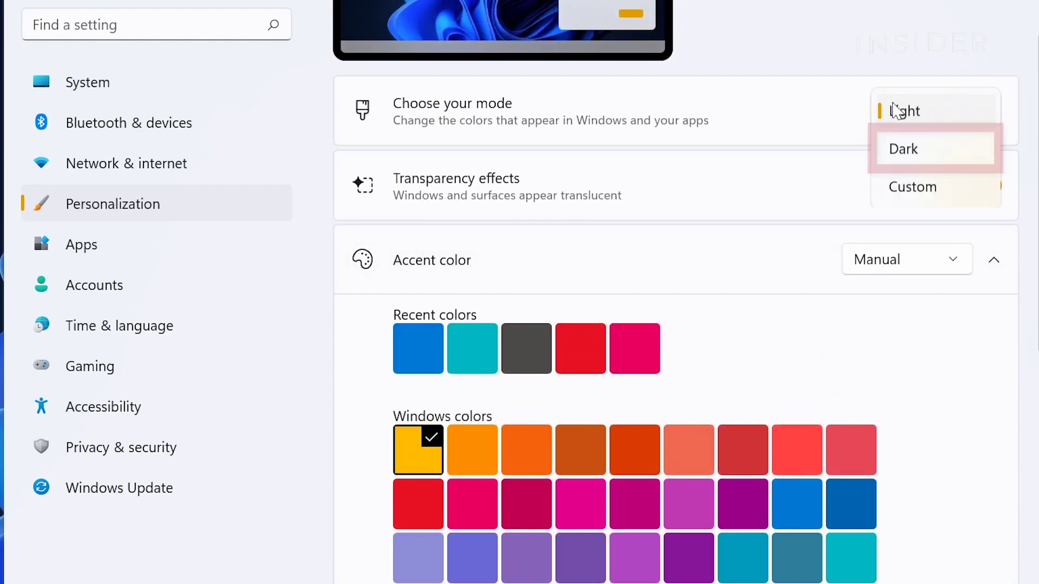
{"action": "left_click", "coordinate": [927, 188]}
{"action": "left_click", "coordinate": [924, 179]}
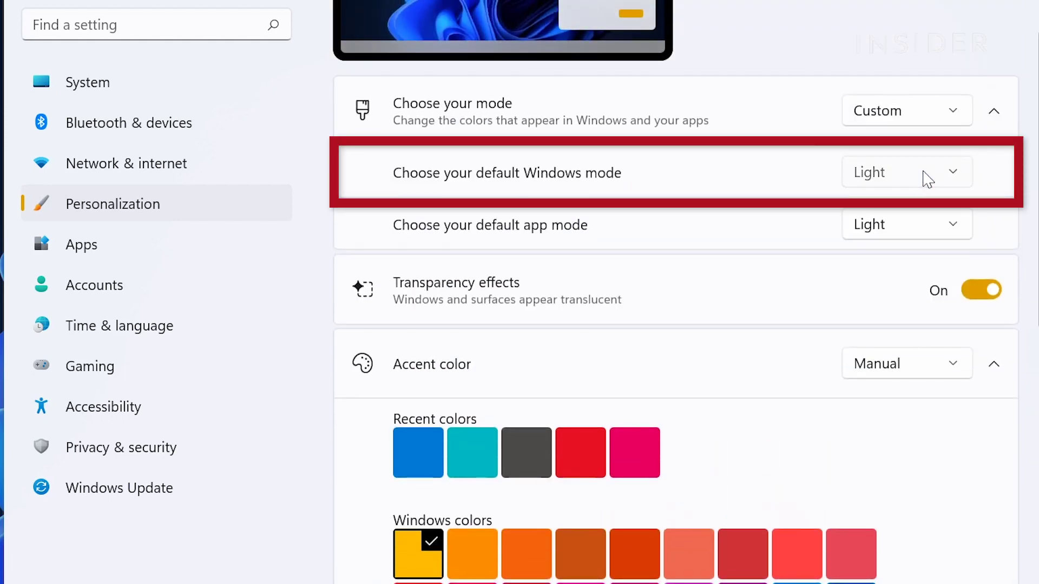
{"action": "left_click", "coordinate": [909, 213]}
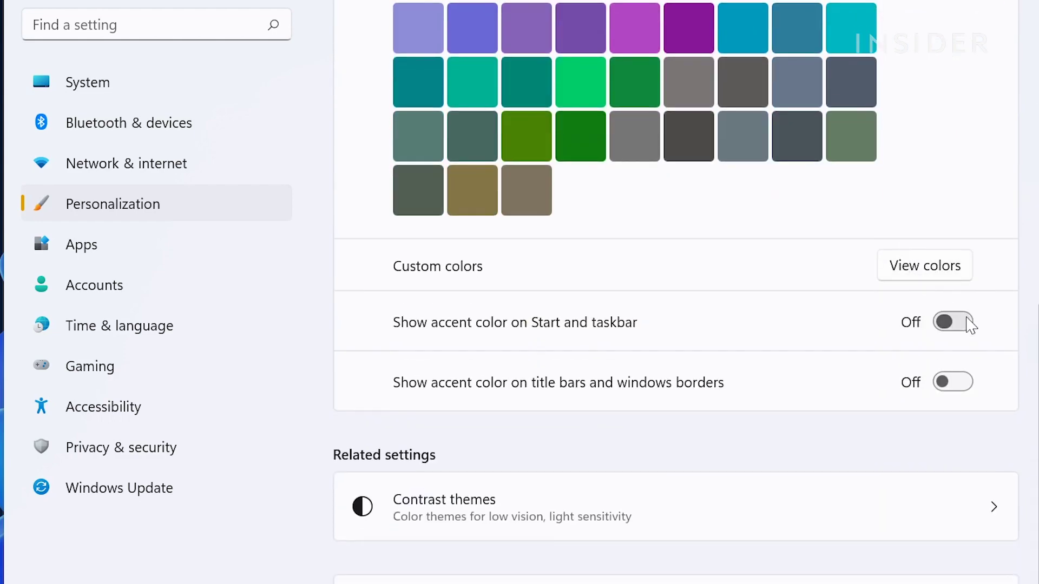
{"action": "left_click", "coordinate": [969, 324]}
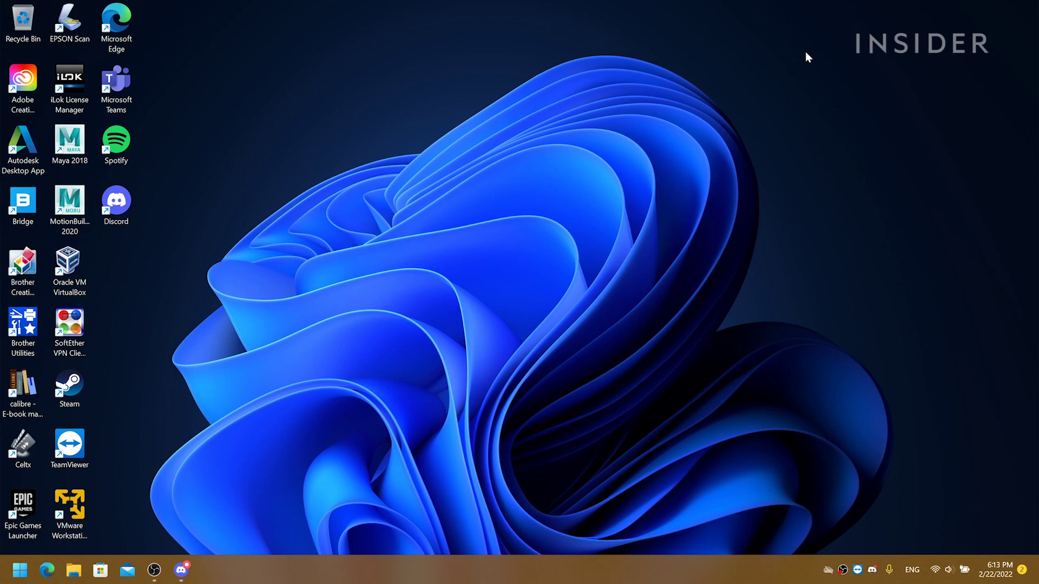
Open Registry Editor and go to HKEY_CURRENT_USER\Software\Microsoft\Windows\CurrentVersion\Explorer\Advanced
{"action": "left_click", "coordinate": [20, 570]}
{"action": "type", "text": "registry editor"}
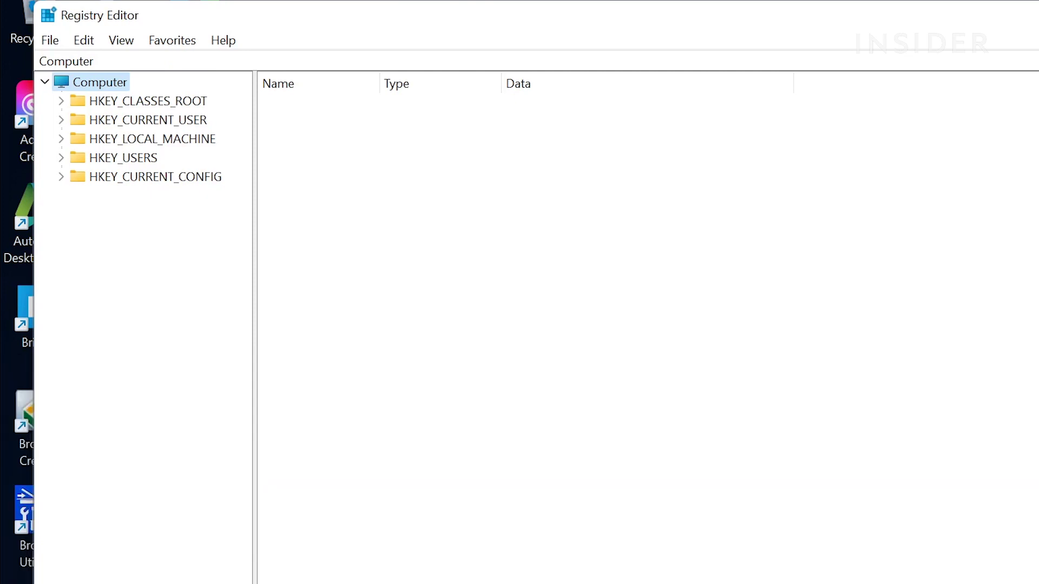
{"action": "left_click", "coordinate": [320, 61]}
{"action": "type", "text": "Computer\\HKEY_CURRENT_USER\\"}
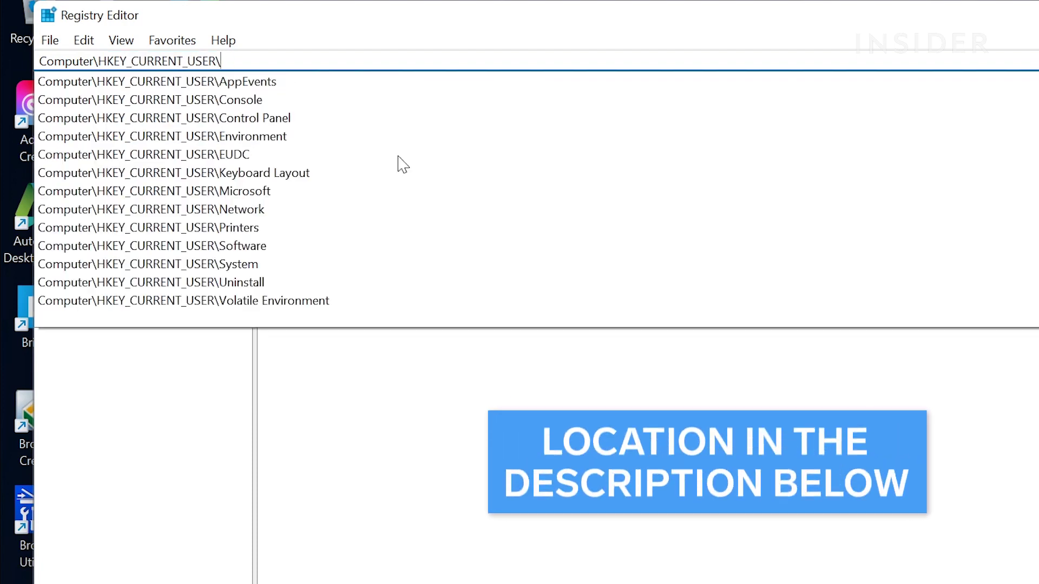
{"action": "type", "text": "Software\\Microsoft\\Windows\\CurrentVersion\\Explorer\\Adv"}
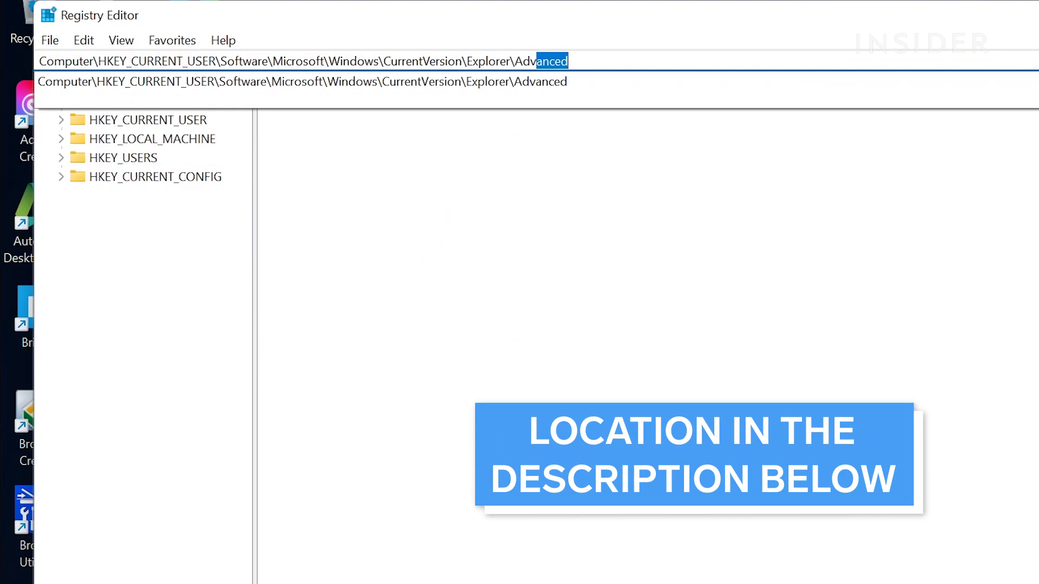
{"action": "key", "text": "Return"}
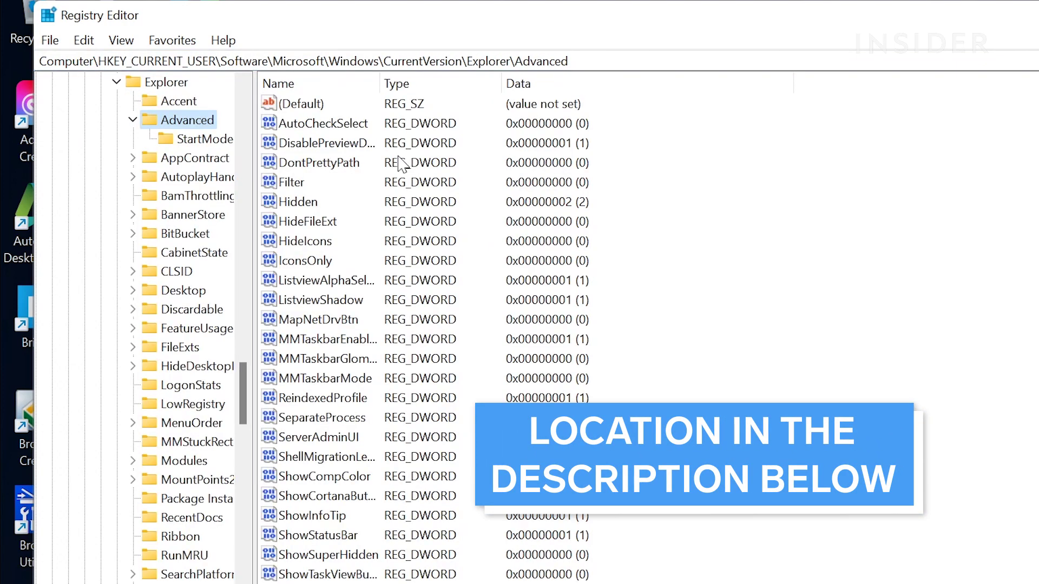
{"action": "right_click", "coordinate": [919, 323]}
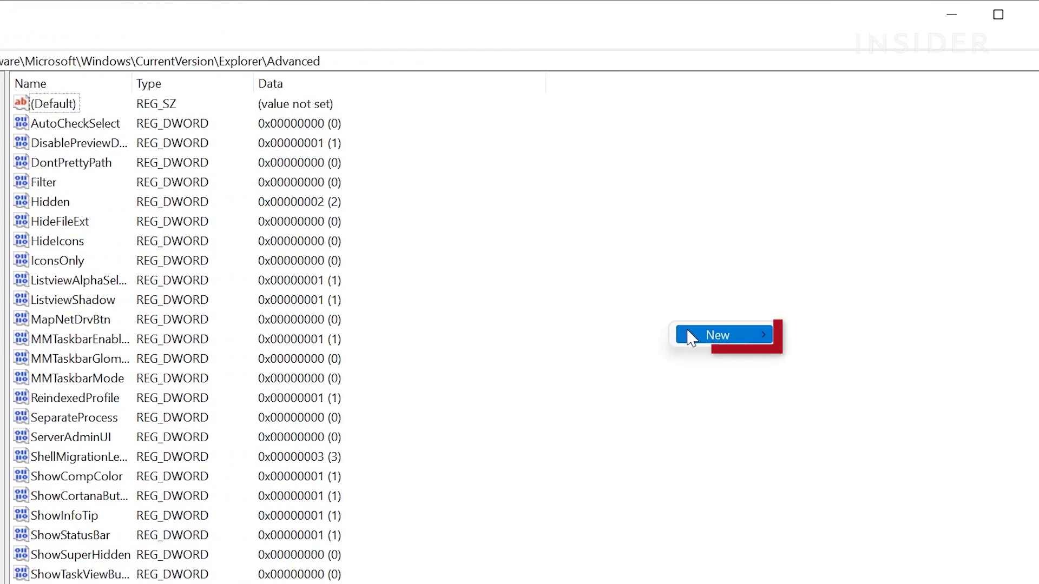
Add a DWORD (32-bit) value named TaskbarSi to the Advanced key with data 2
{"action": "mouse_move", "coordinate": [688, 331]}
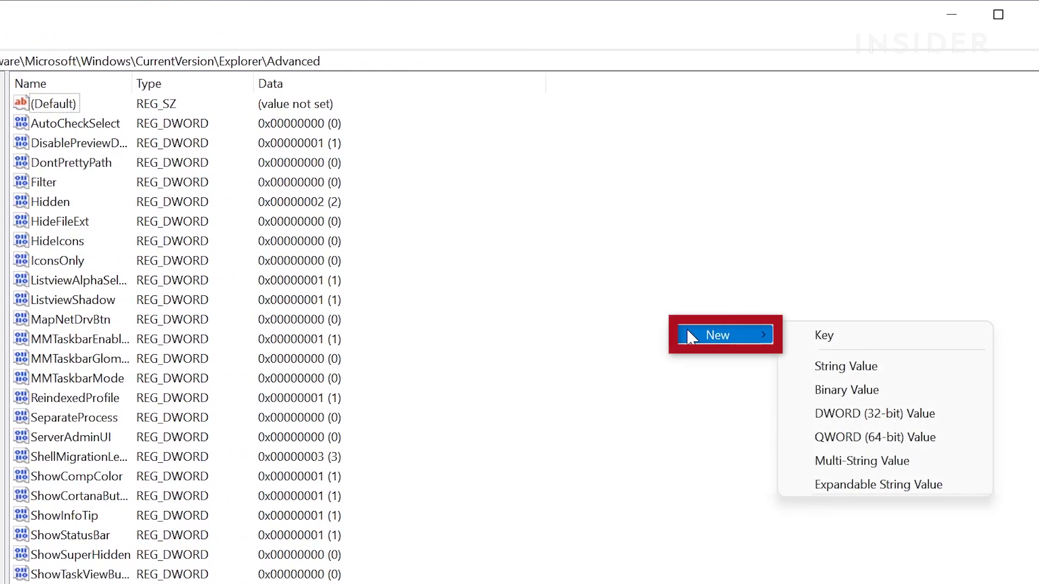
{"action": "left_click", "coordinate": [869, 414]}
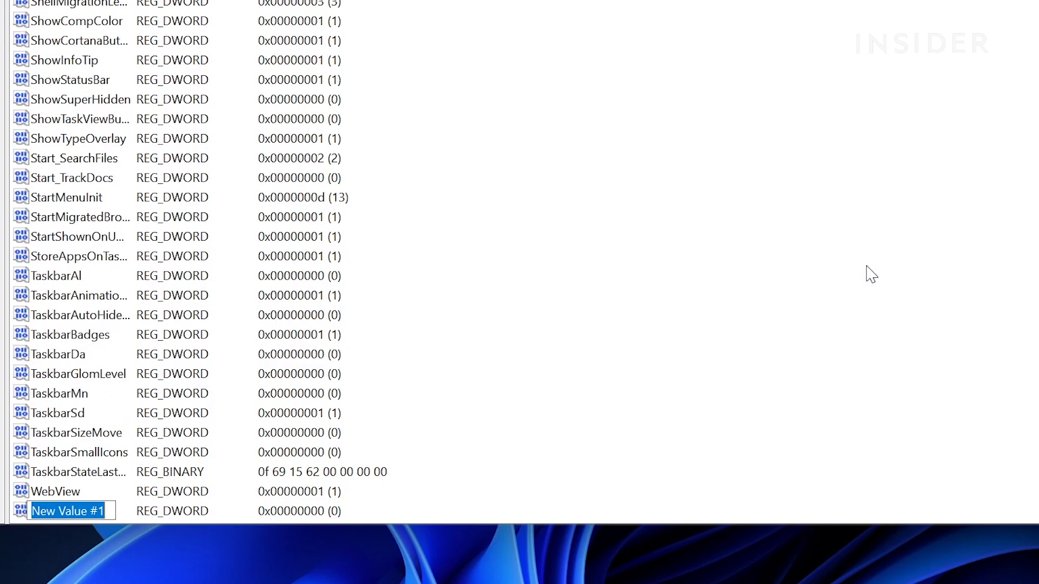
{"action": "type", "text": "Taskbar"}
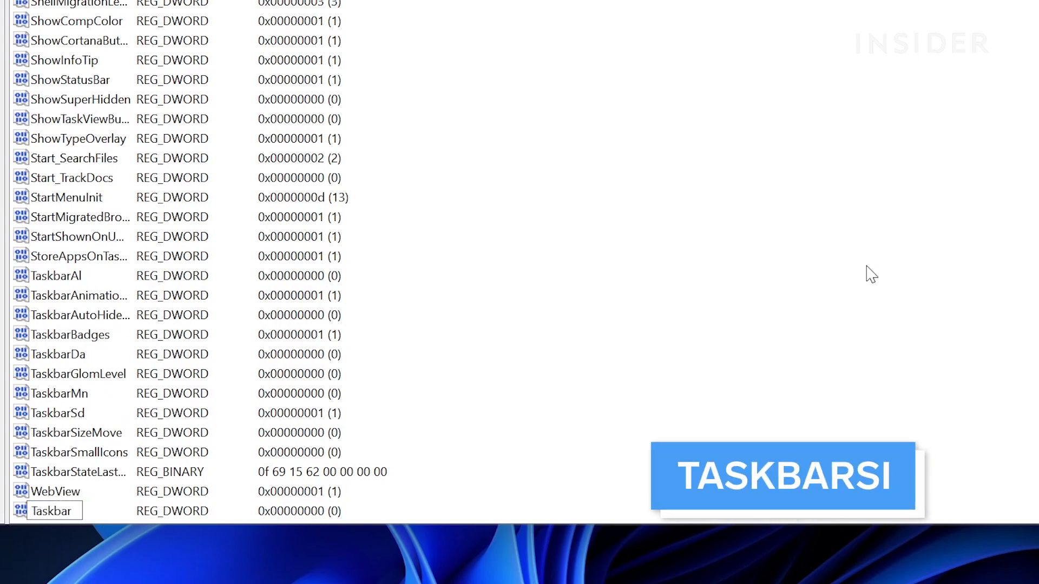
{"action": "type", "text": "Si"}
{"action": "key", "text": "Return"}
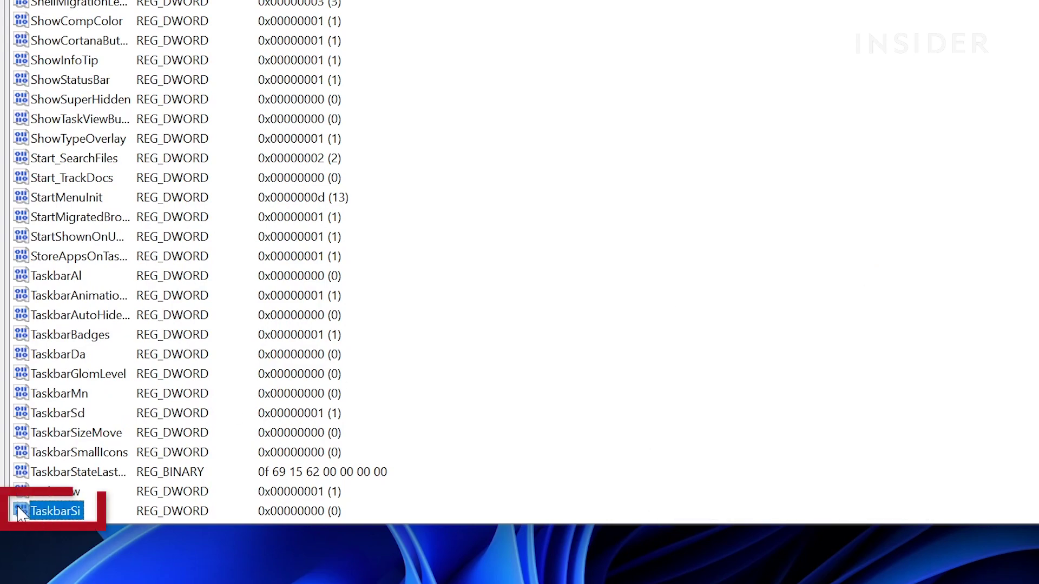
{"action": "double_click", "coordinate": [54, 511]}
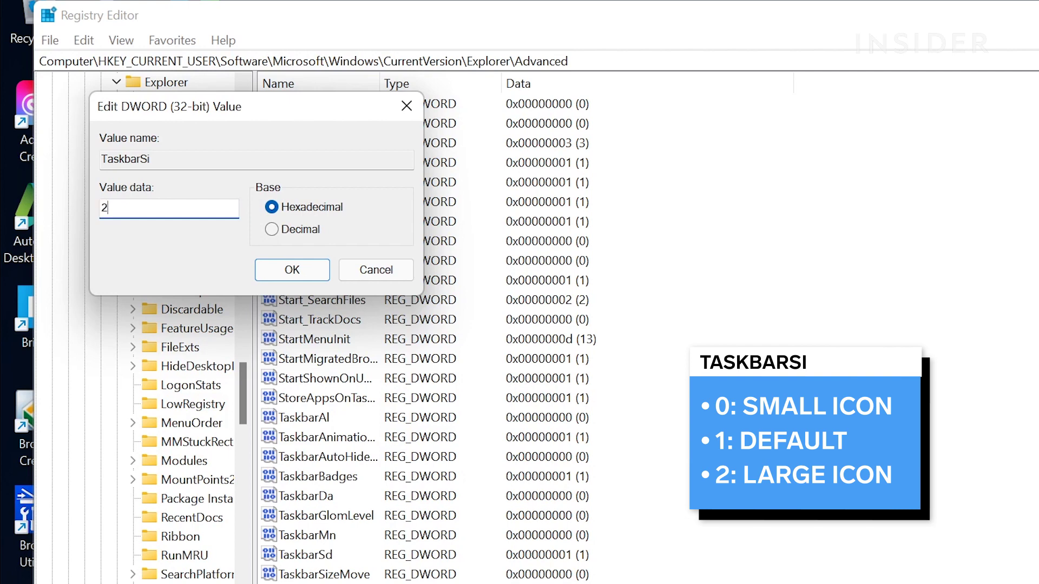
{"action": "left_click", "coordinate": [273, 270]}
{"action": "key", "text": "ctrl+shift+Escape"}
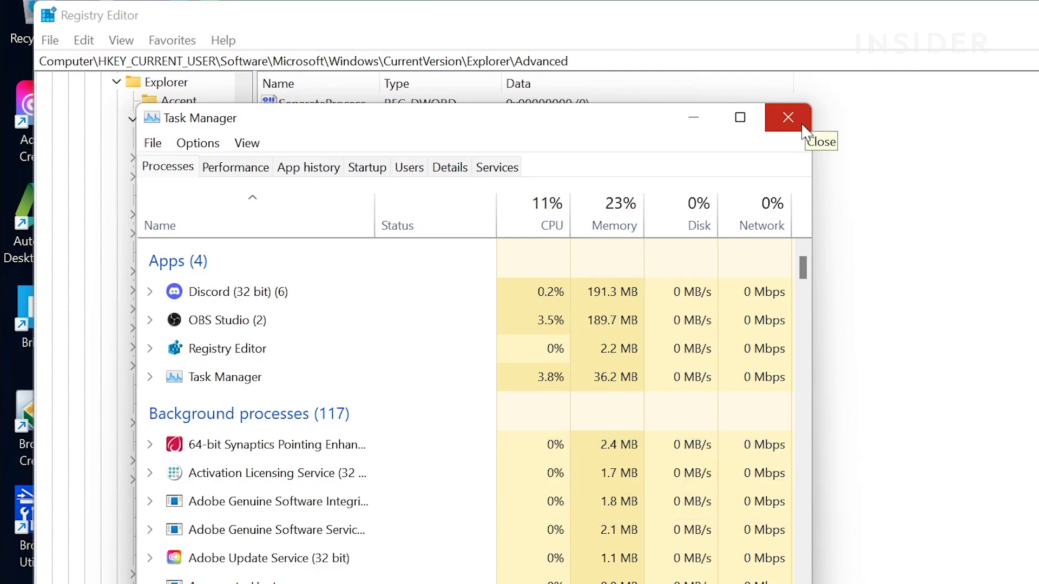
Restart Windows Explorer from Task Manager's Processes list, then return to Registry Editor
{"action": "left_click_drag", "start_coordinate": [803, 269], "coordinate": [823, 512]}
{"action": "right_click", "coordinate": [331, 399]}
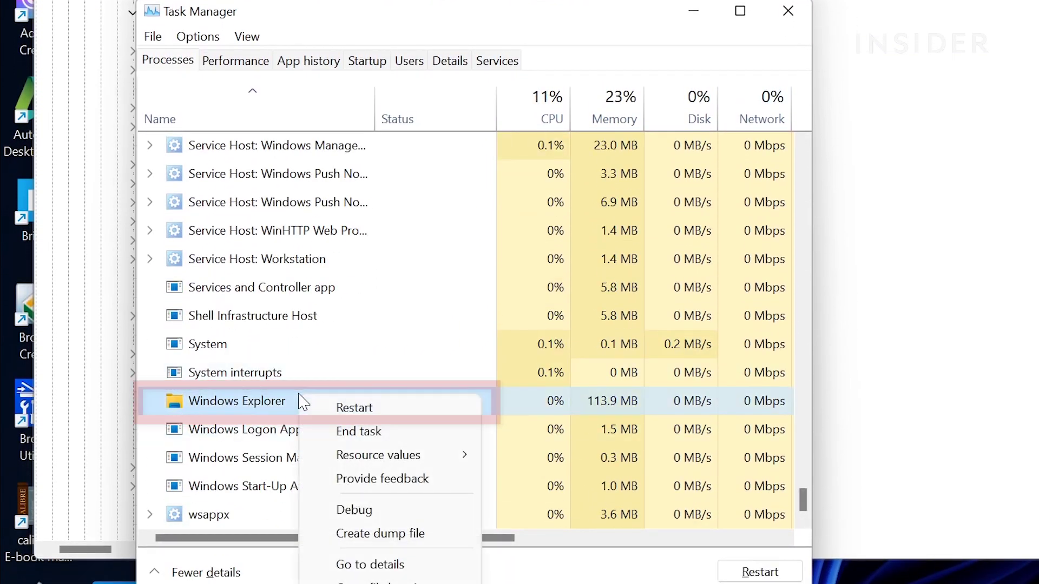
{"action": "left_click", "coordinate": [332, 408]}
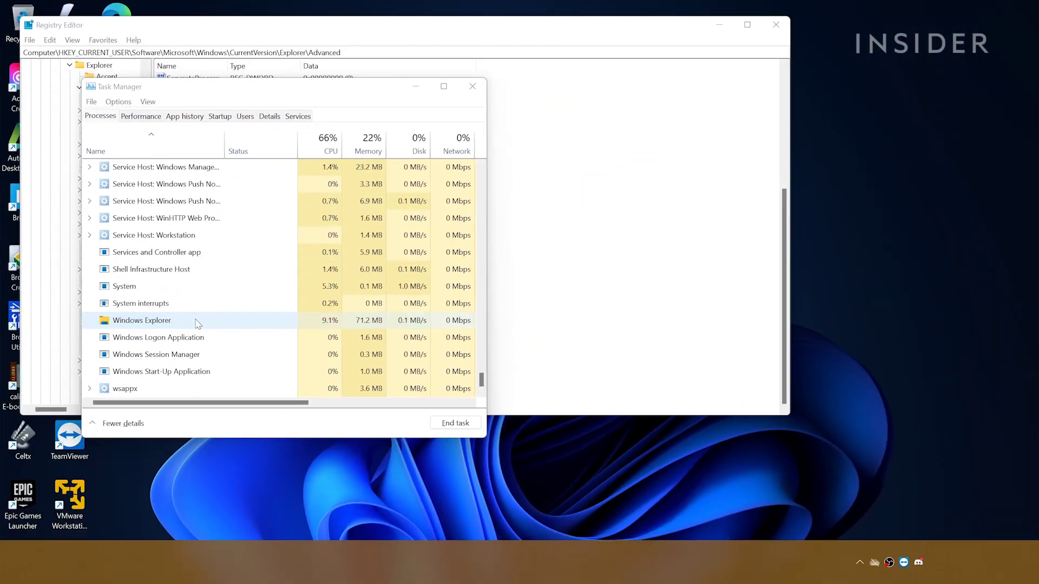
{"action": "left_click", "coordinate": [491, 172]}
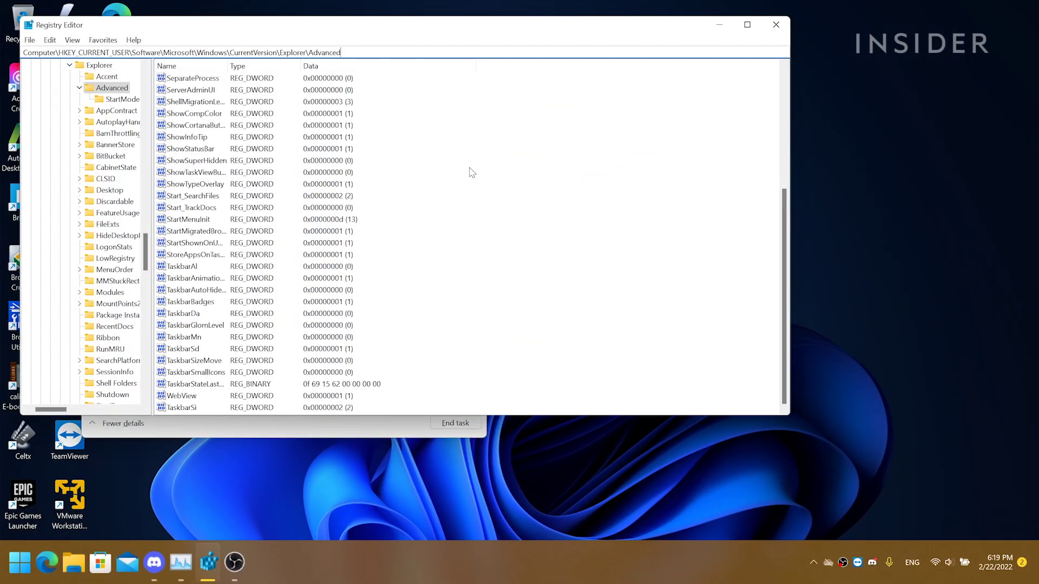
In Explorer\StuckRects3, change the Settings value's position byte from 03 to 01
{"action": "key", "text": "ctrl+a"}
{"action": "type", "text": "Computer\\HKEY_CURRENT_USER"}
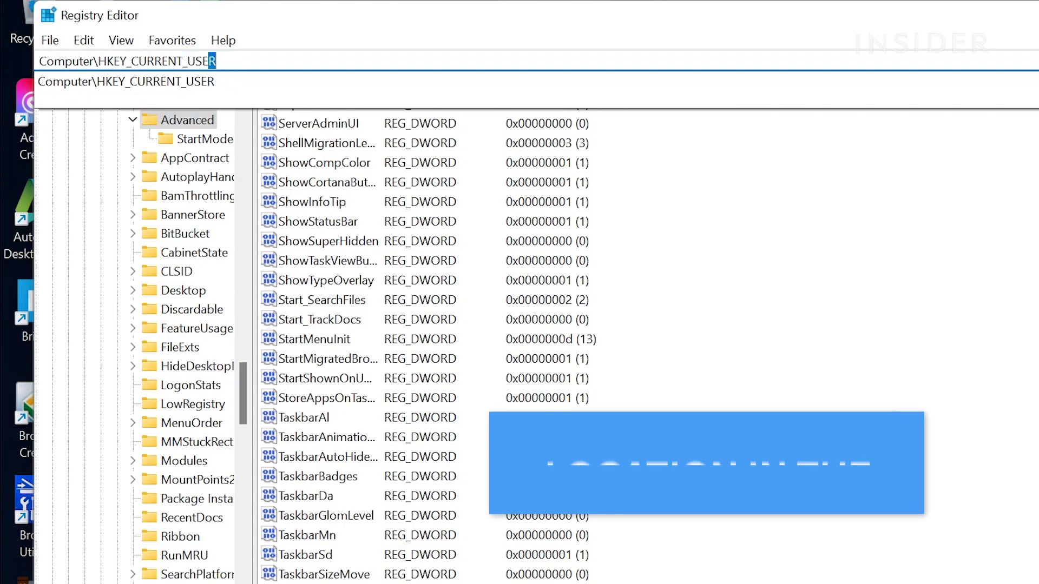
{"action": "type", "text": "\\Software\\Microsoft\\Windows\\CurrentVersion\\Explorer\\StuckRects3"}
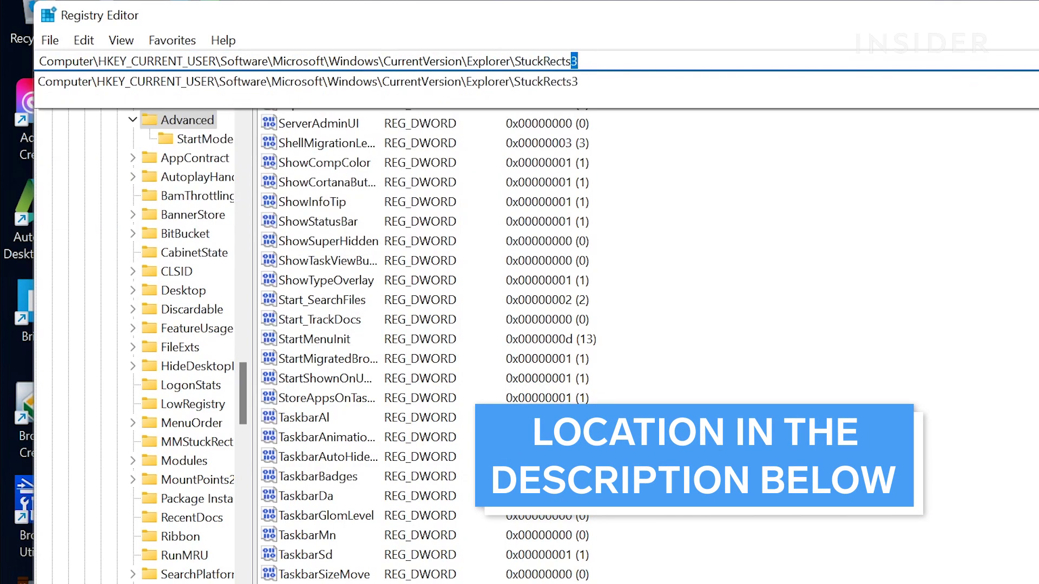
{"action": "key", "text": "Return"}
{"action": "double_click", "coordinate": [290, 129]}
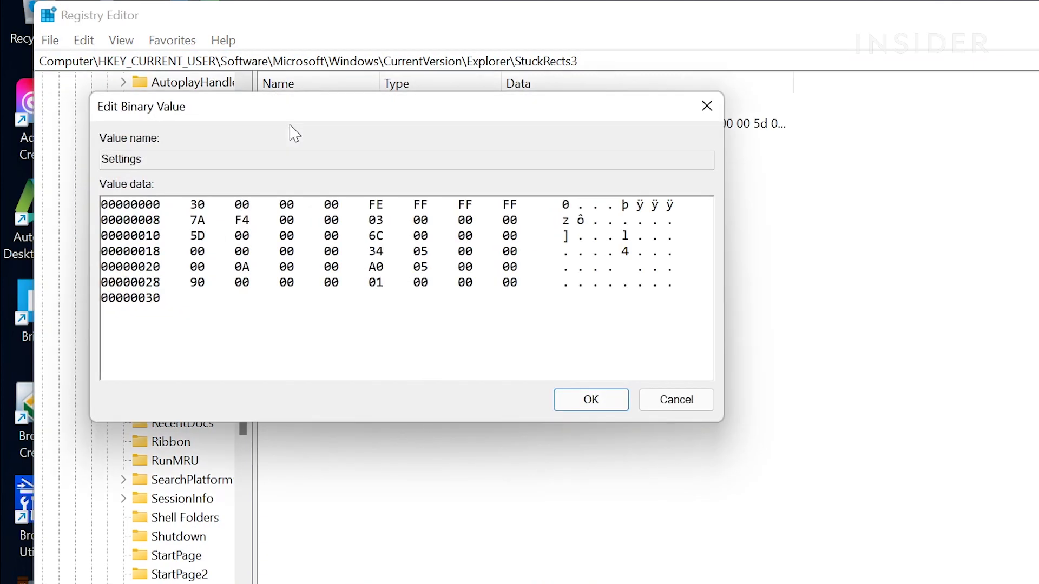
{"action": "double_click", "coordinate": [376, 220]}
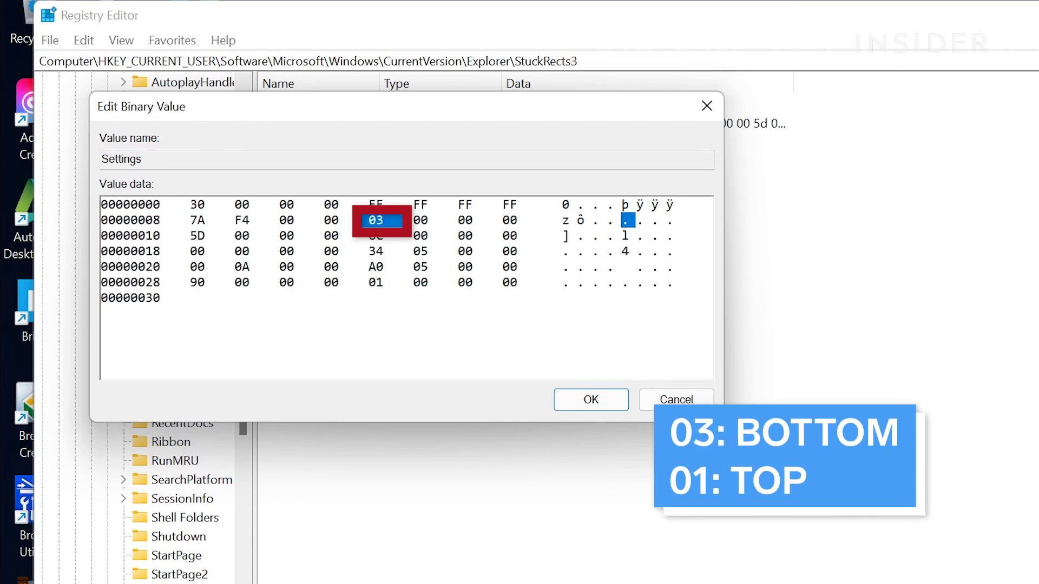
{"action": "type", "text": "01"}
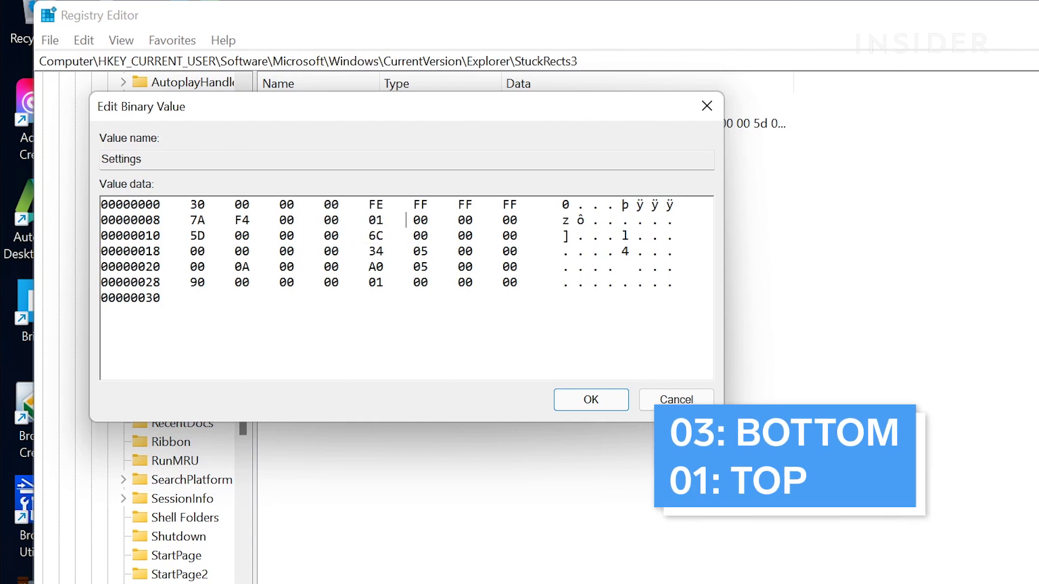
{"action": "left_click", "coordinate": [583, 400]}
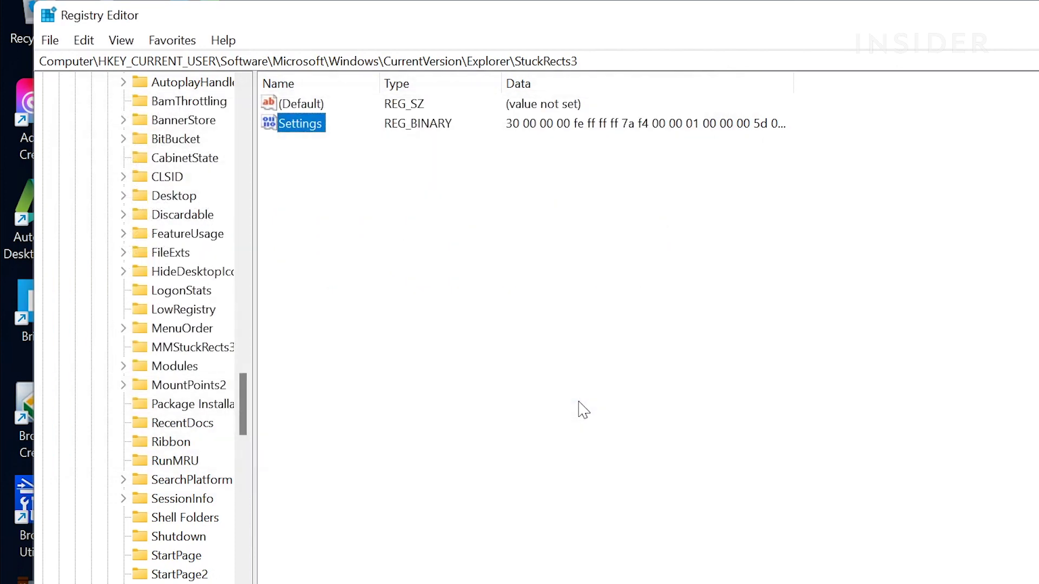
Restart Windows Explorer in Task Manager to move the taskbar to the top
{"action": "key", "text": "ctrl+shift+Escape"}
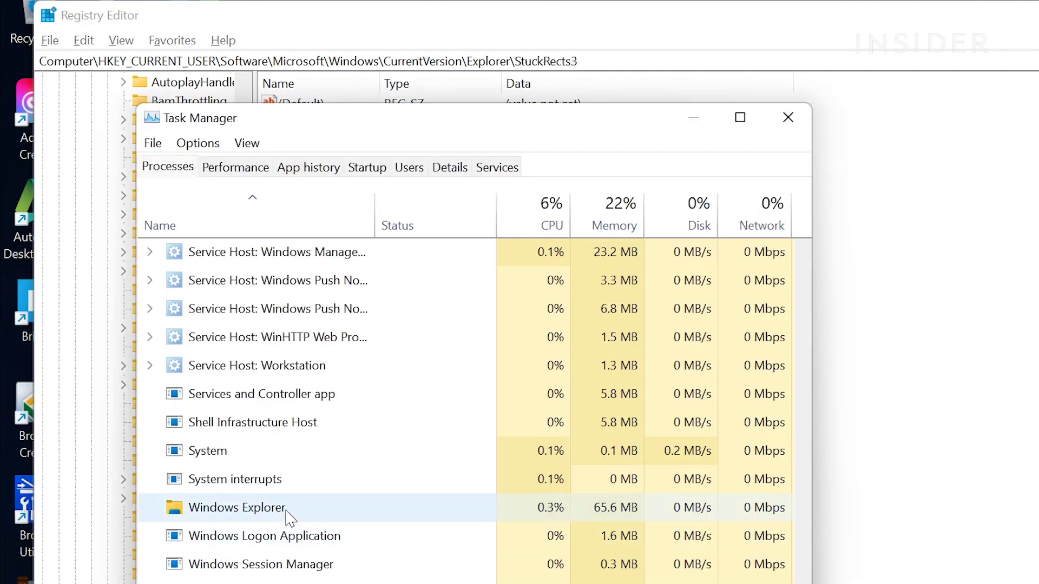
{"action": "right_click", "coordinate": [291, 513]}
{"action": "left_click", "coordinate": [328, 522]}
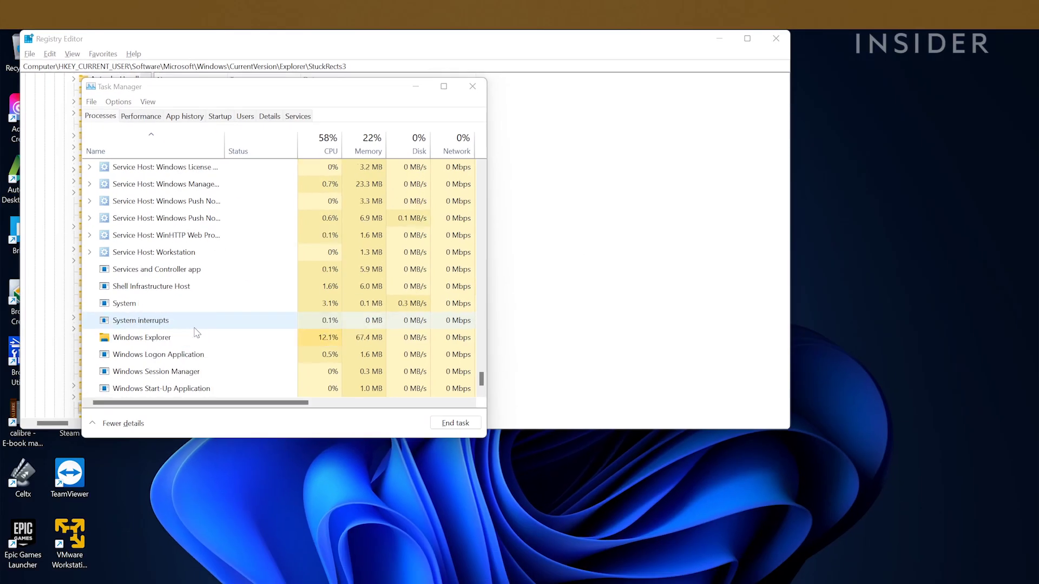